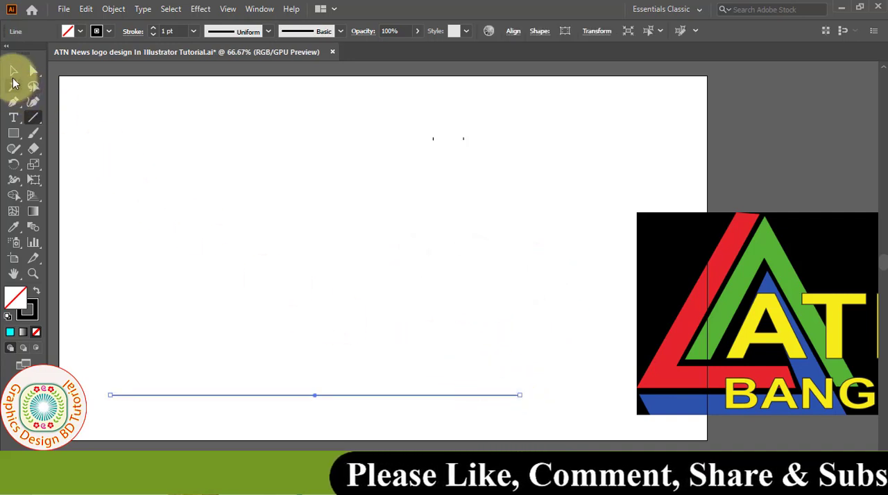
- Set the stroke weight of the horizontal line near the artboard's lower edge to 1 pt
click(14, 71)
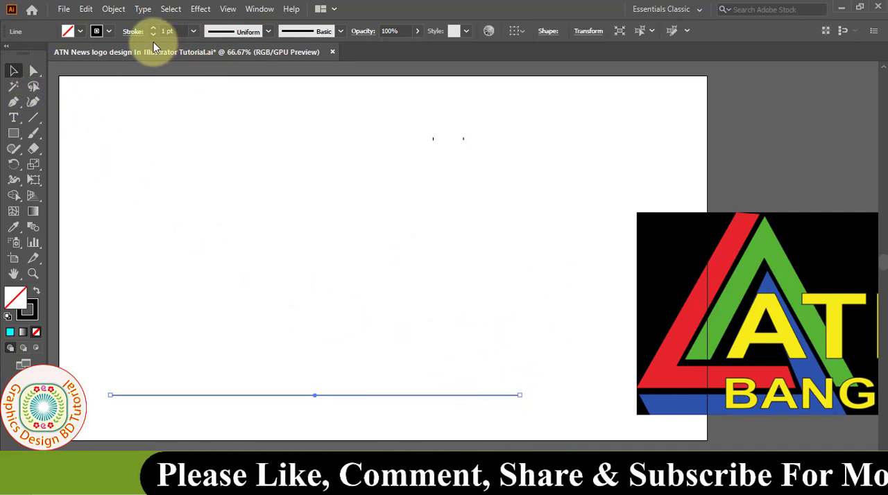
click(194, 32)
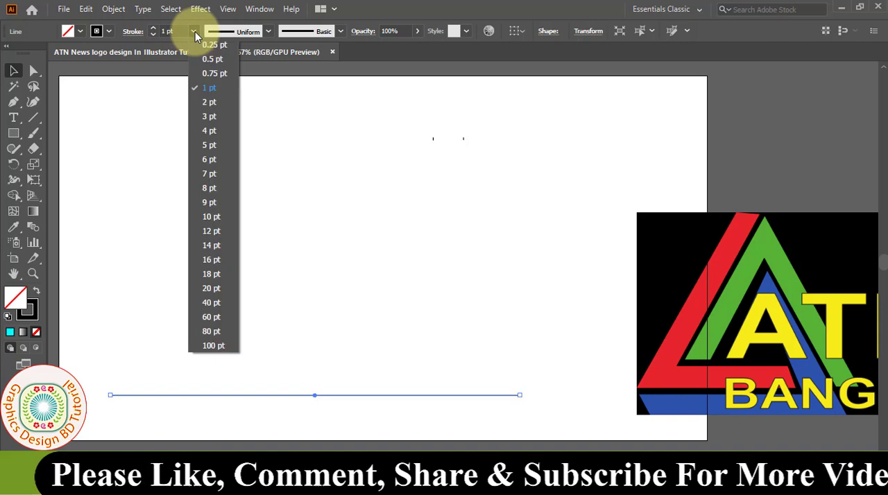
click(209, 85)
click(97, 31)
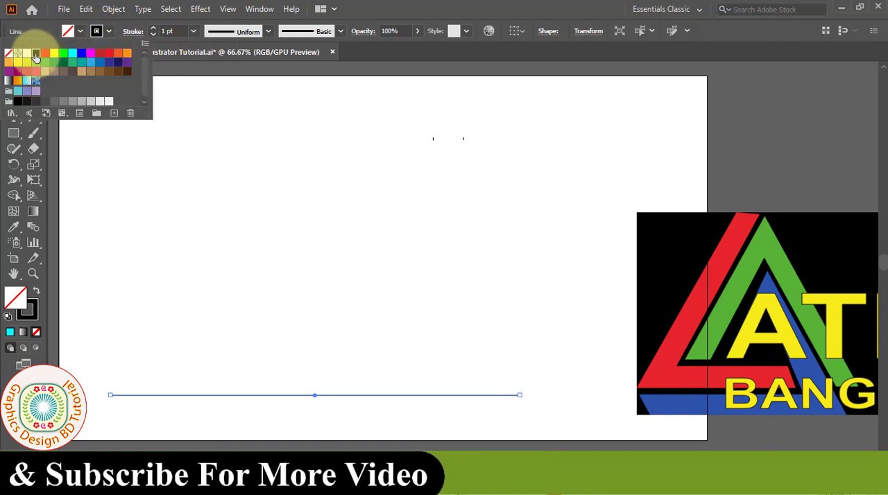
click(257, 382)
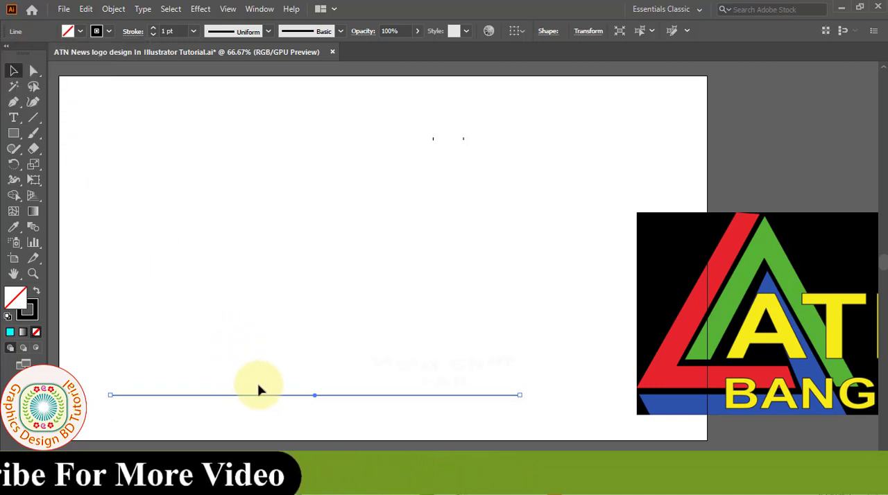
- Duplicate the horizontal line twice above itself at equal spacing and group the three lines
drag(256, 396, 255, 377)
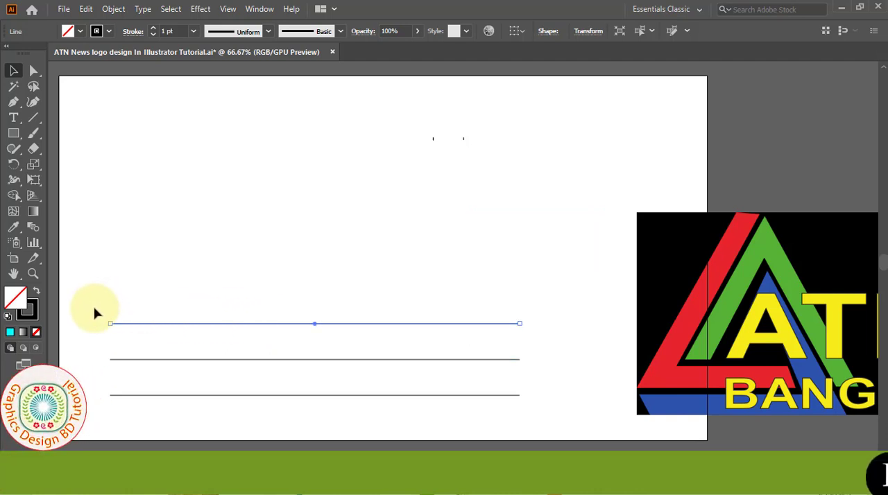
drag(310, 419, 311, 420)
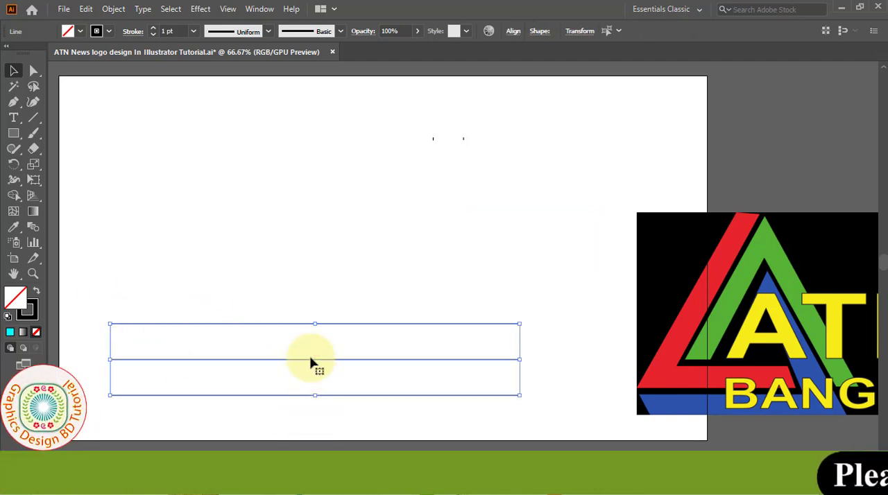
right_click(258, 324)
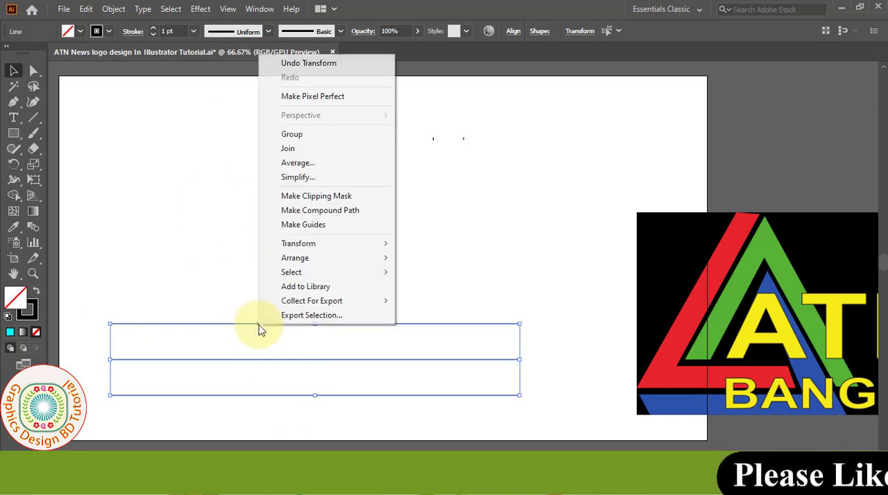
click(309, 141)
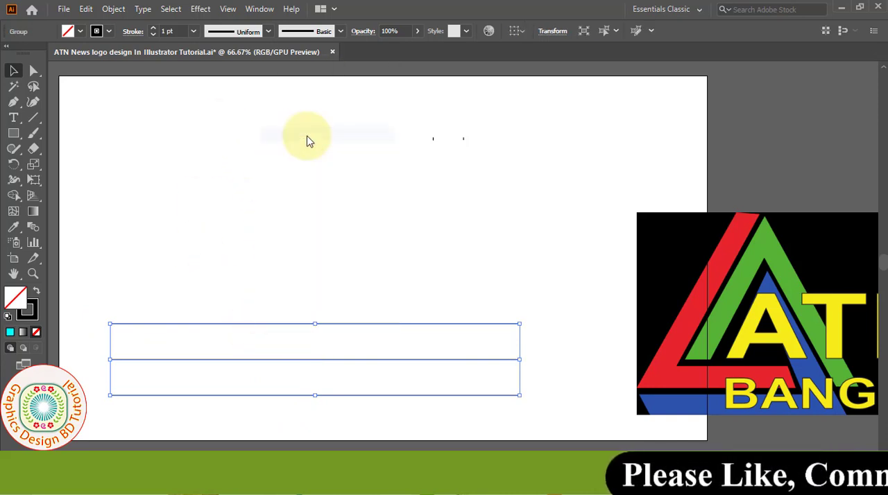
- Open a Transform effect on the line group with 2 copies and a rotation angle of 360/3 degrees
click(200, 9)
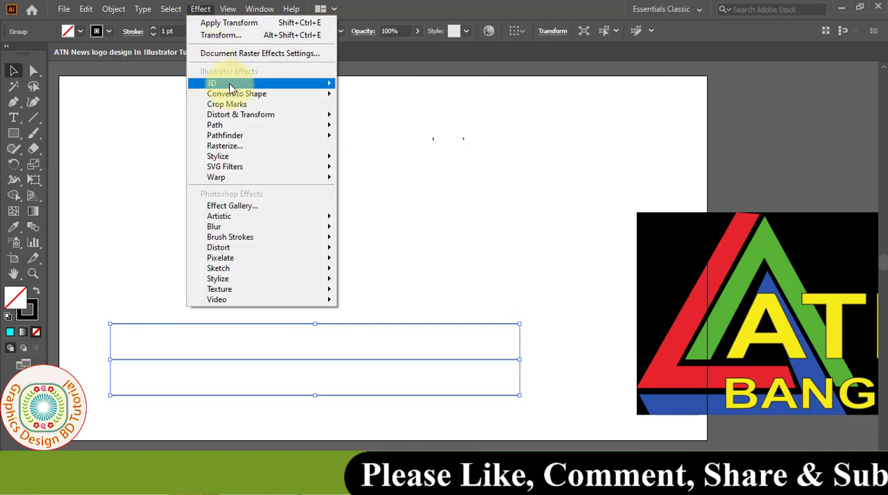
mouse_move(326, 115)
click(384, 160)
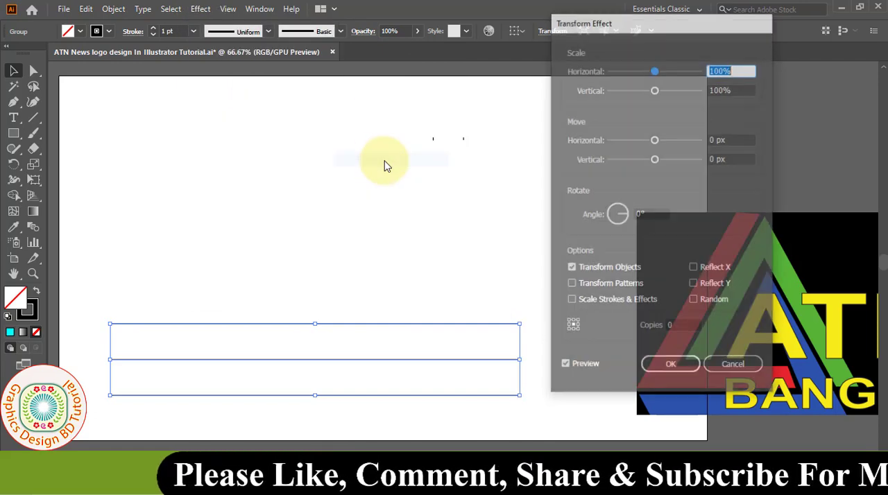
click(661, 326)
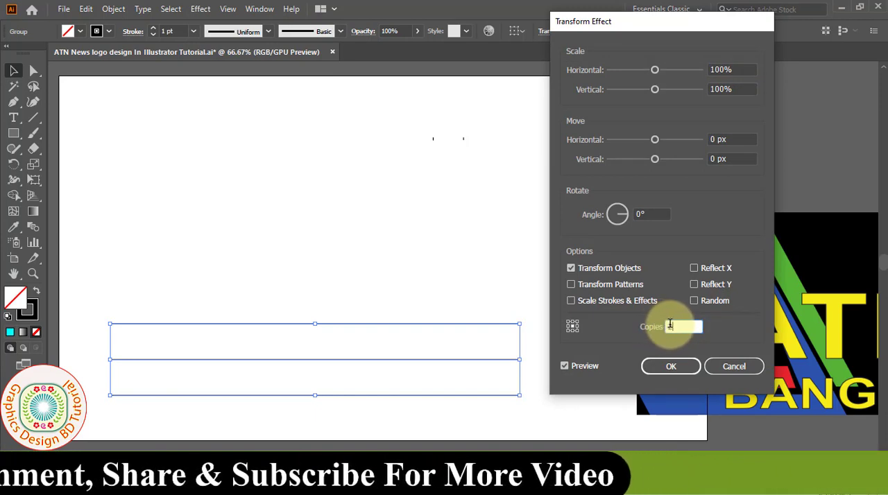
text(2)
click(639, 213)
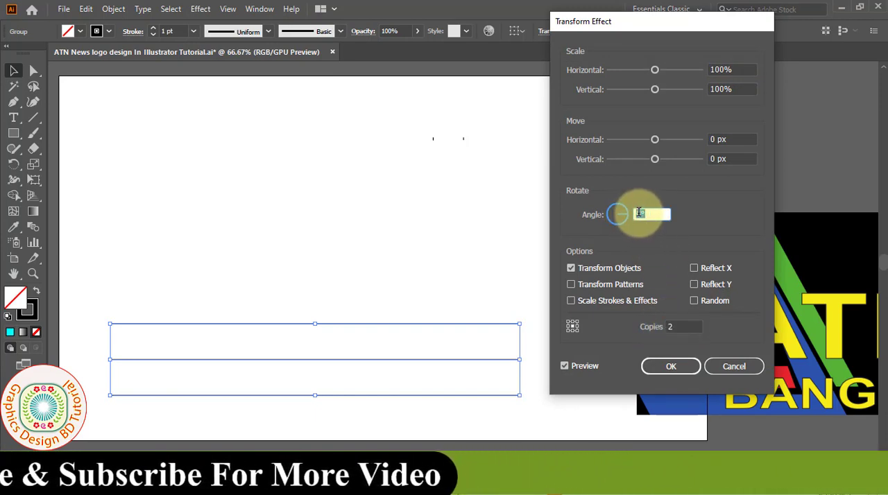
text(30)
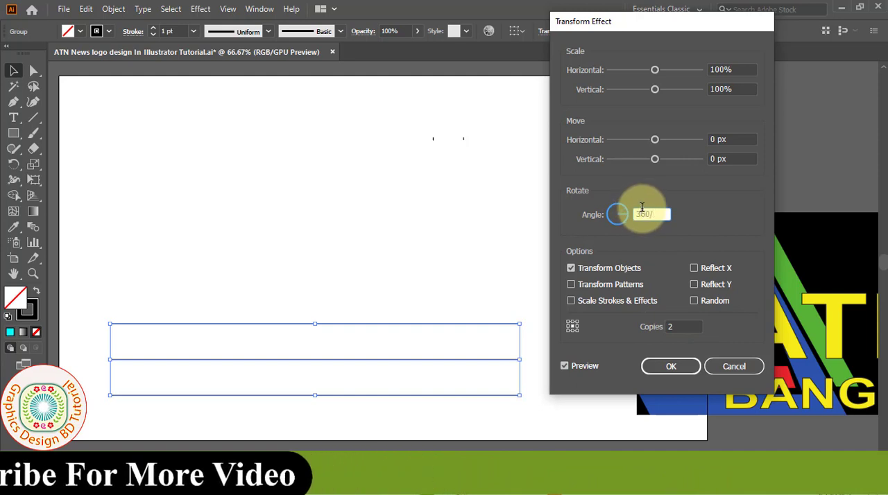
text(/3)
- Set the Transform effect's move to 140 px horizontally and -240 px vertically, and apply the effect
click(717, 141)
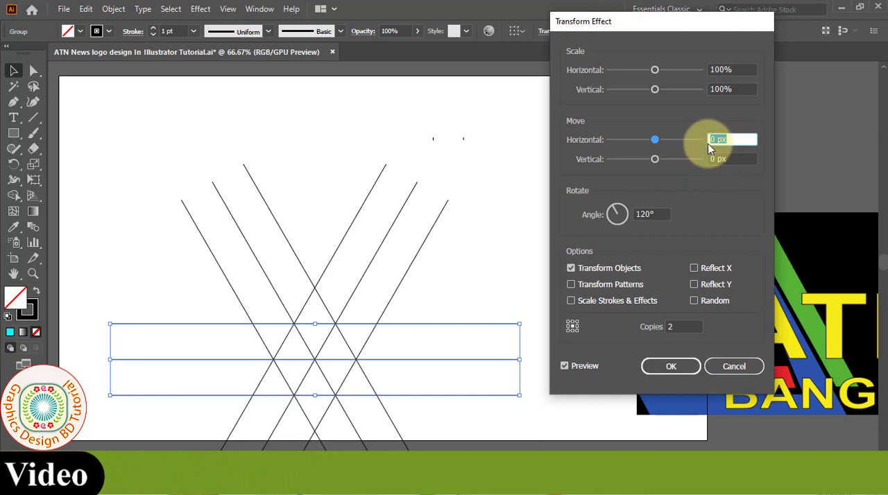
text(140)
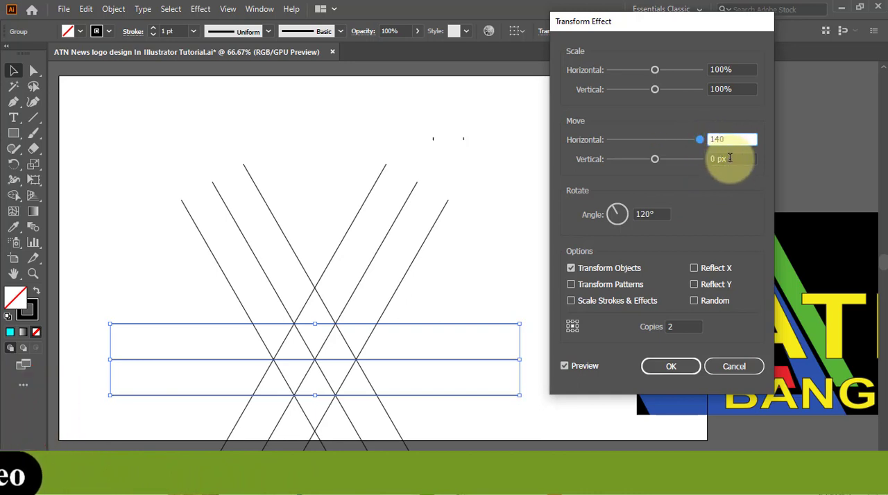
click(730, 158)
text(-)
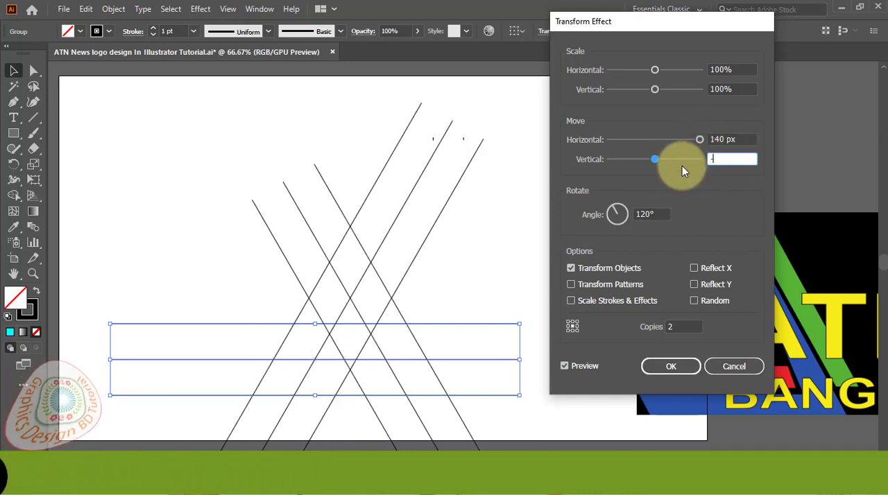
text(240)
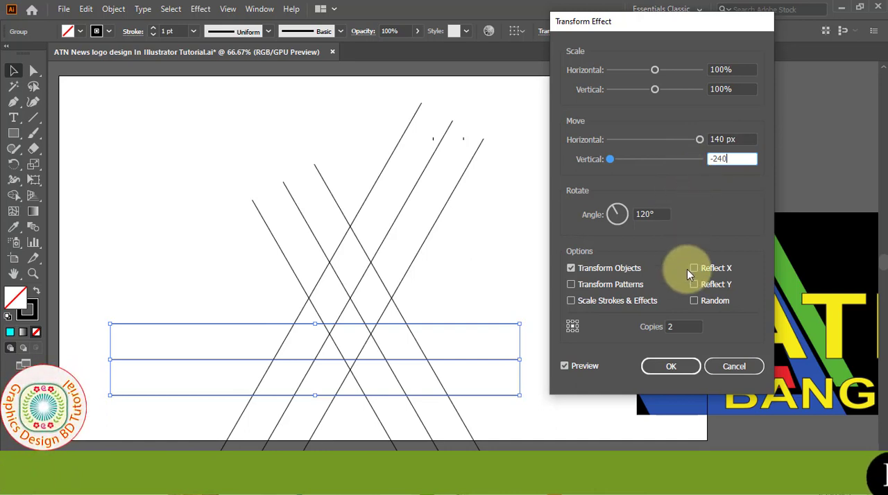
click(666, 368)
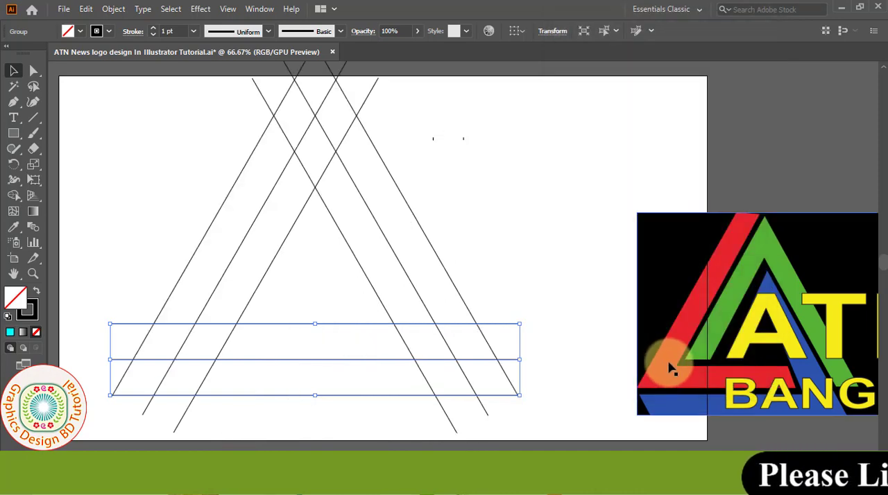
- Expand the appearance of the transformed line group and deselect it
click(114, 9)
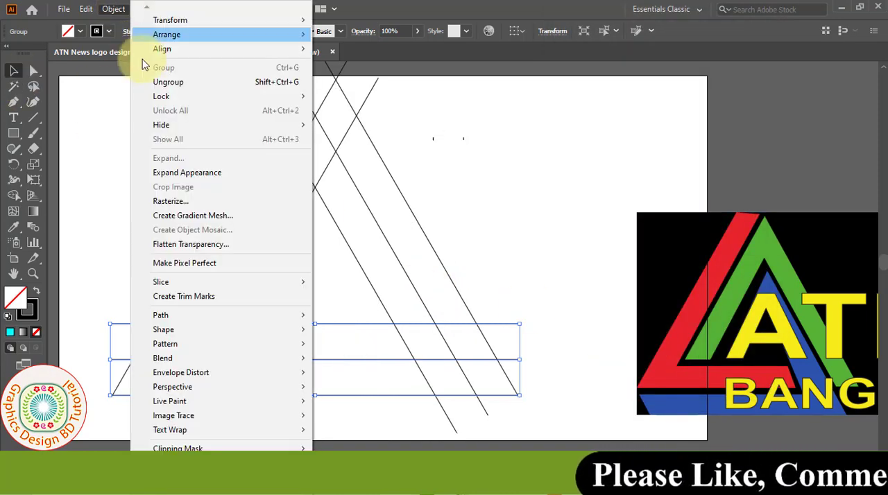
click(189, 173)
click(87, 189)
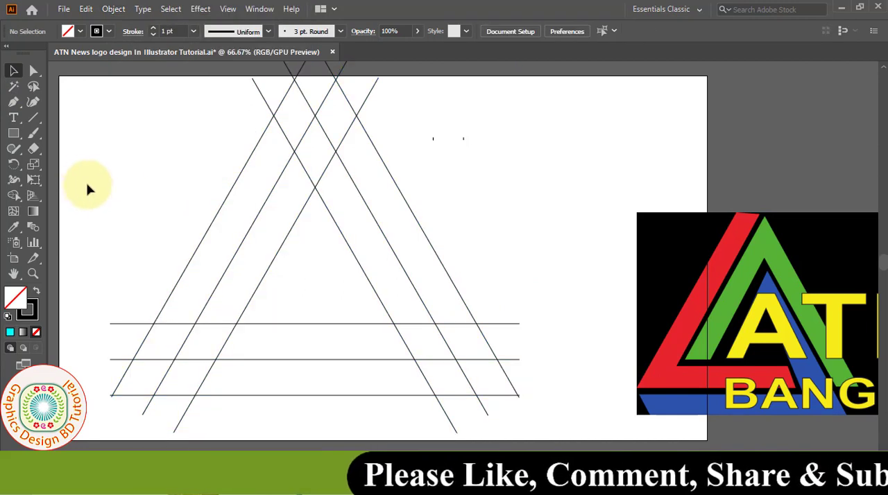
- Draw Pen tool segments across the triangle's lower-left corner and across its top between the outer line intersections
drag(19, 104, 66, 102)
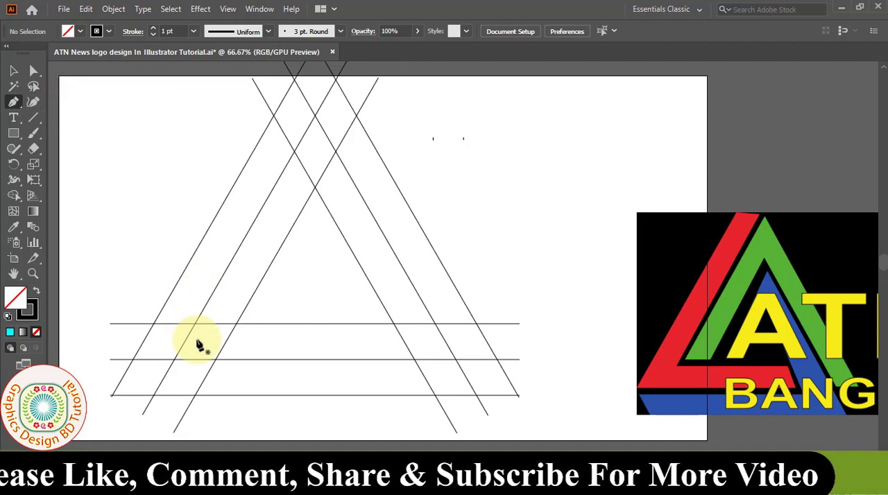
click(153, 395)
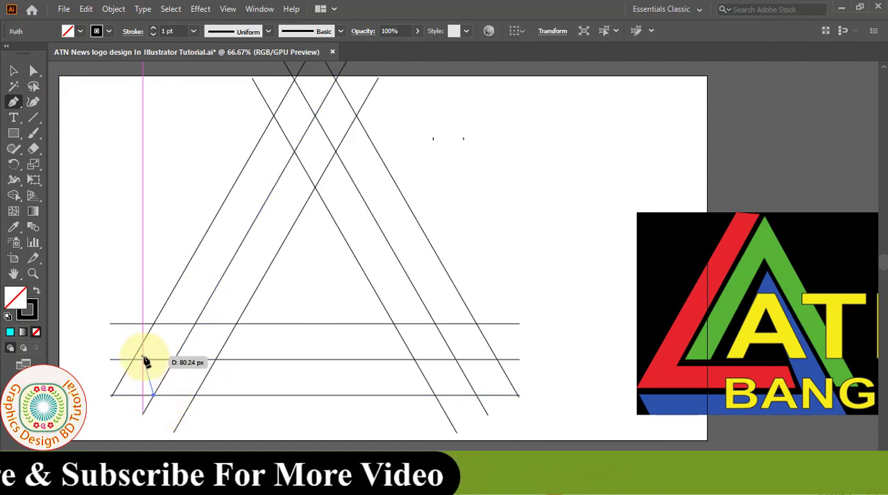
click(133, 360)
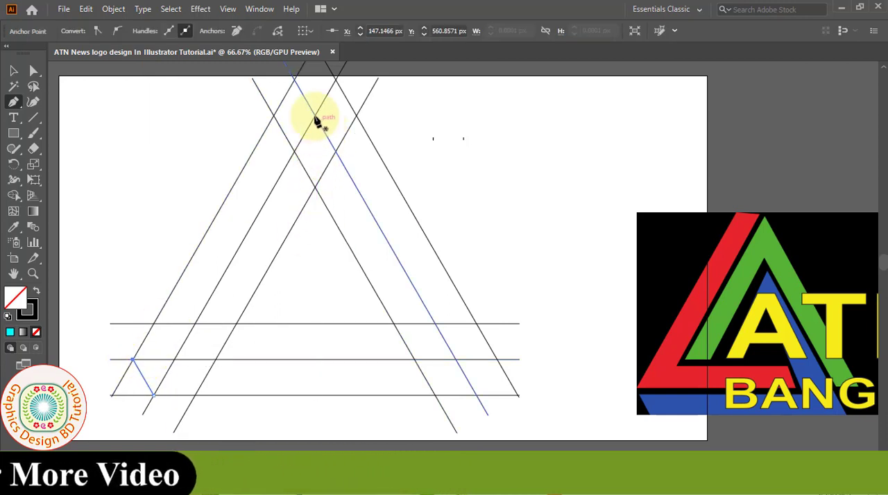
click(295, 79)
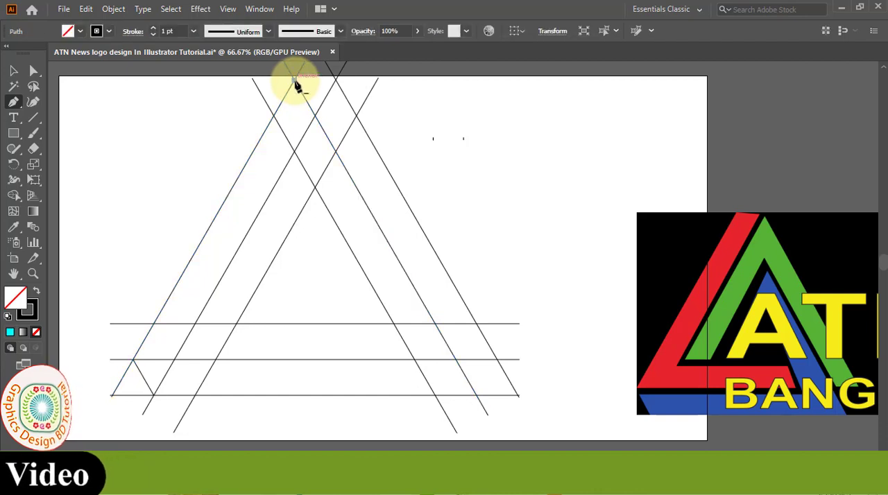
click(336, 81)
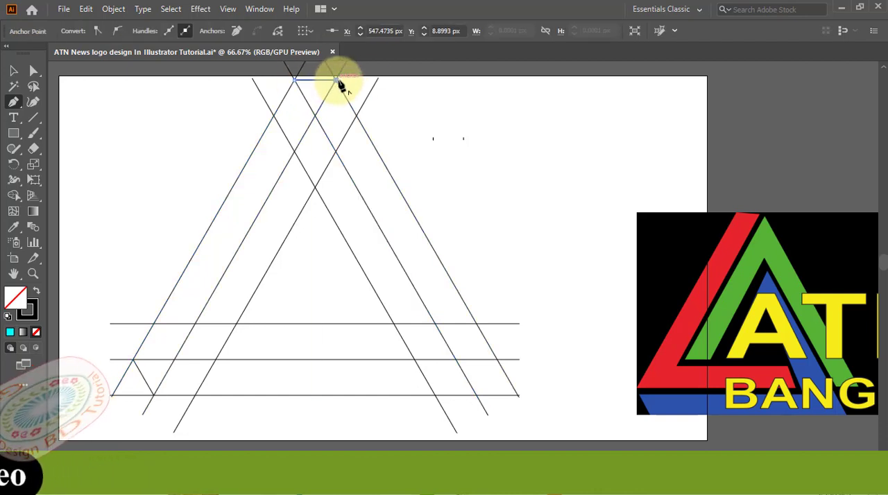
key(v)
- Select all the lines and use Shape Builder with a red fill to merge the outer left and base regions into one angled shape
click(111, 107)
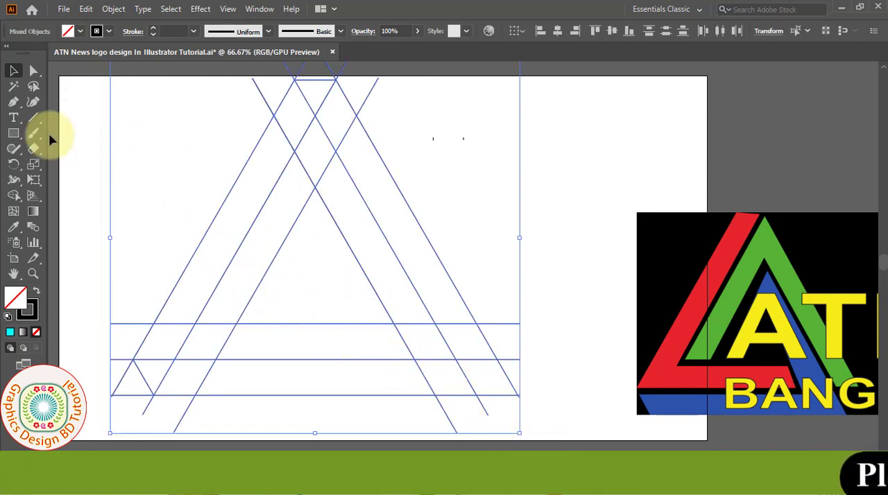
click(14, 197)
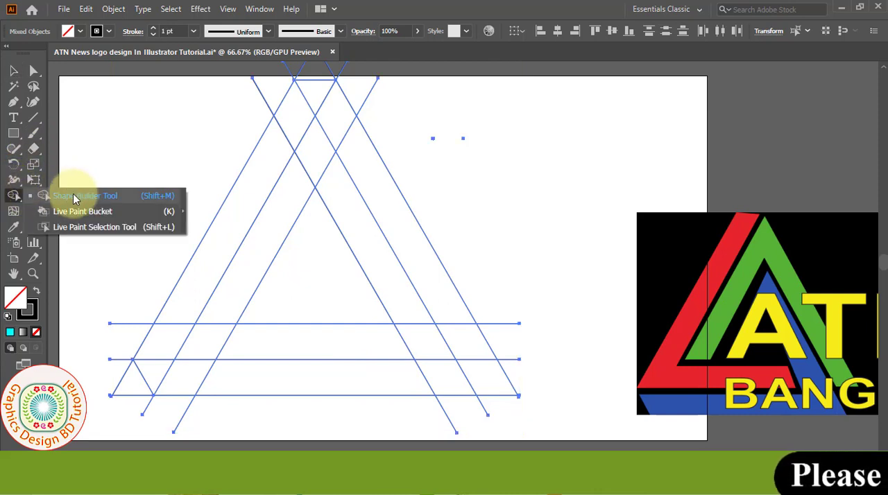
click(95, 199)
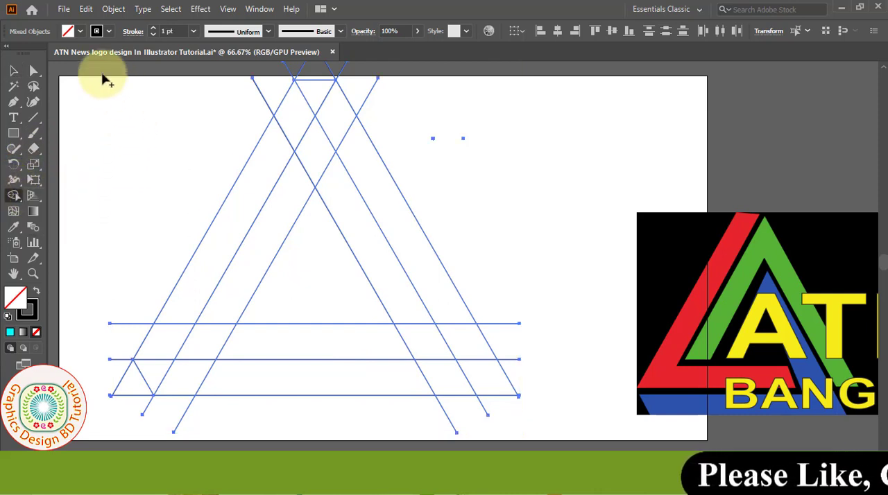
click(80, 32)
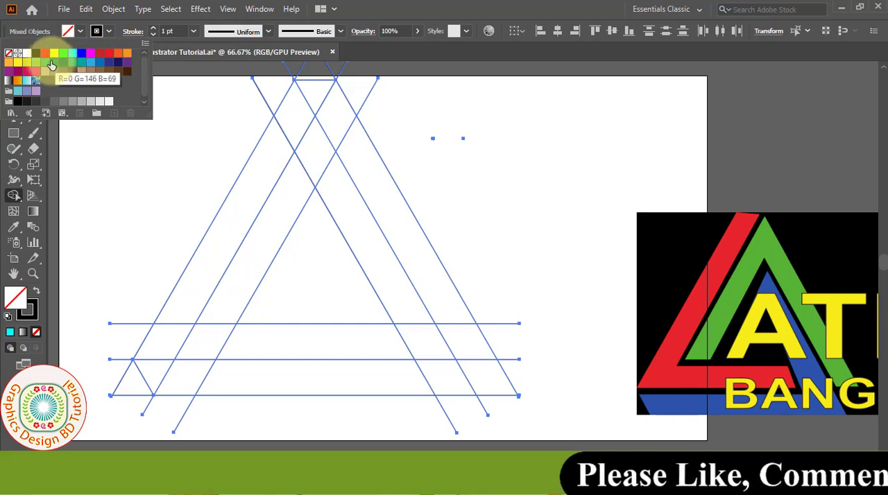
click(45, 55)
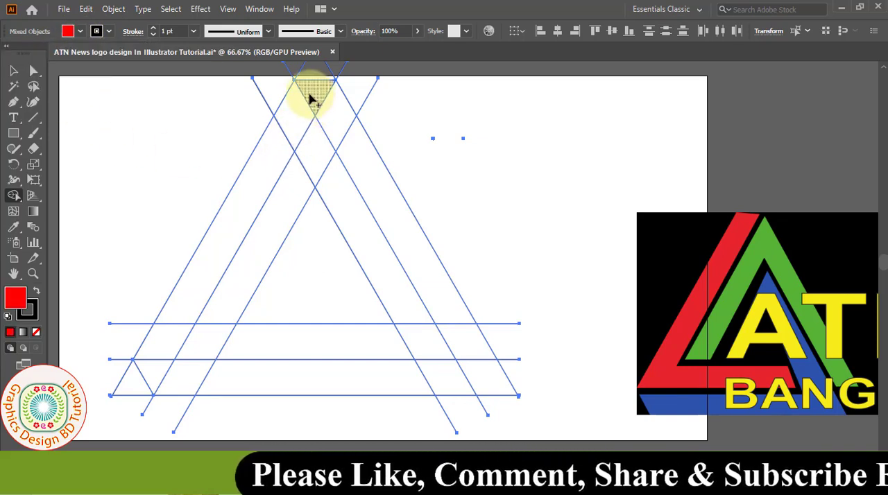
mouse_move(312, 99)
mouse_down()
mouse_move(260, 186)
mouse_move(163, 340)
mouse_move(268, 347)
mouse_up()
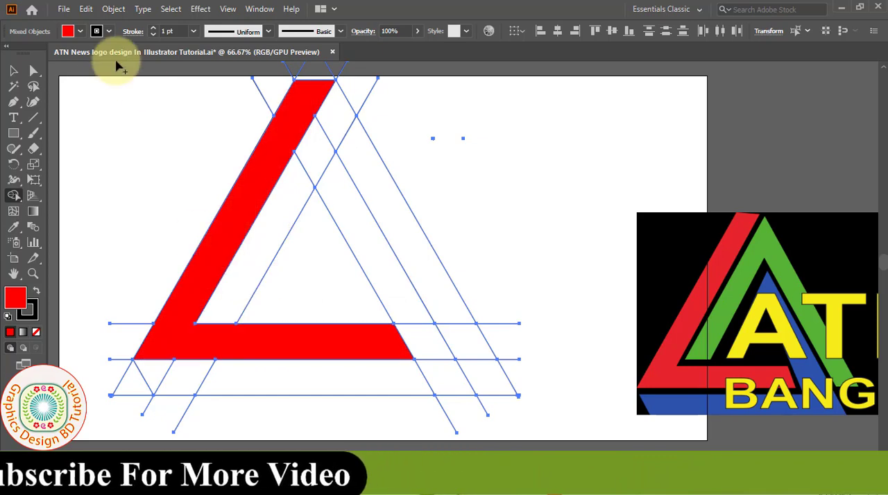
- Use Shape Builder with a green fill (R=140 G=198 B=63) to merge the inner left band and outer right band into one inverted-V shape
click(81, 32)
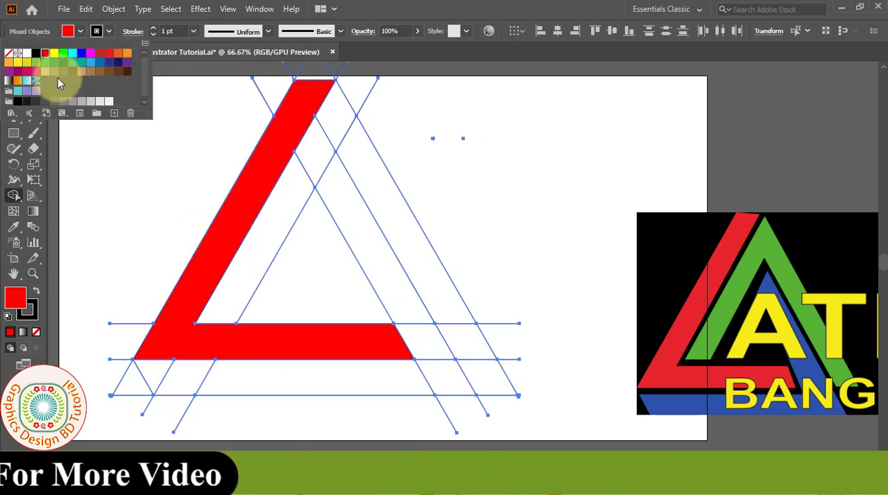
click(46, 66)
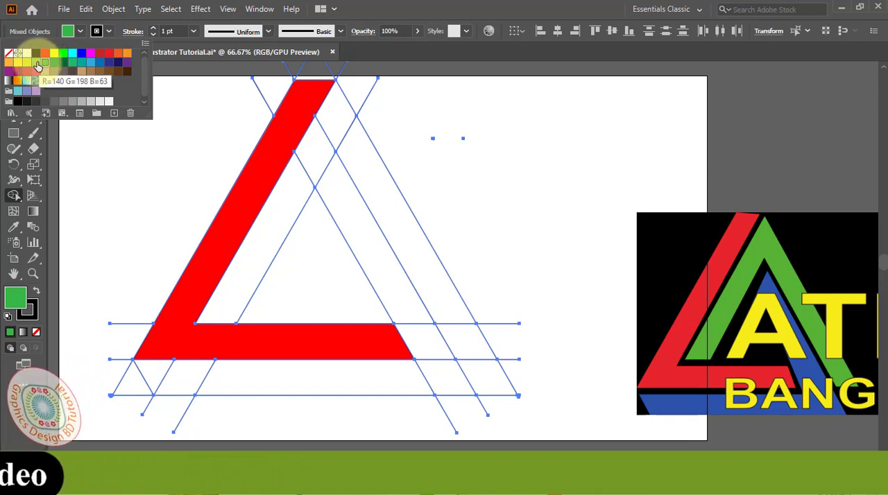
click(38, 67)
click(339, 133)
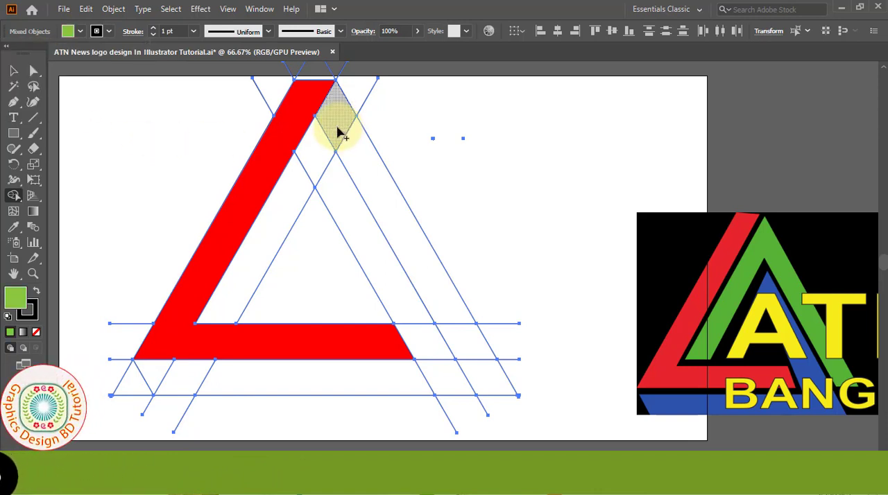
drag(330, 137, 275, 227)
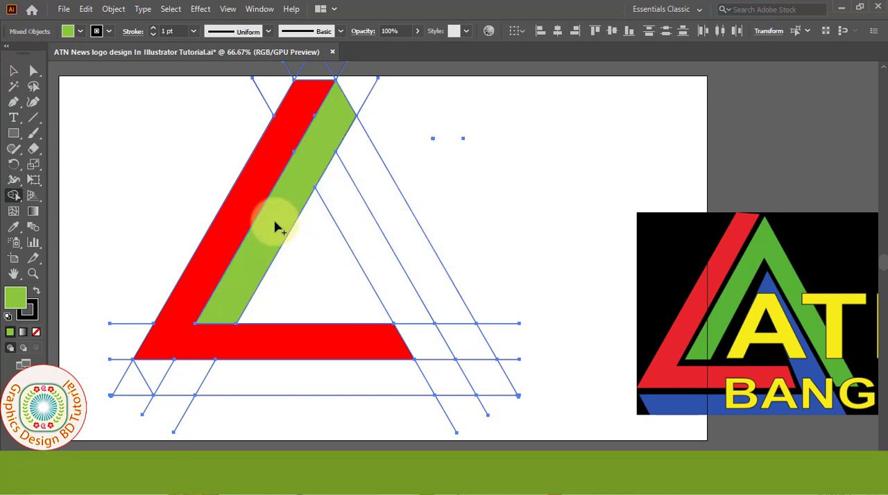
drag(343, 133, 379, 200)
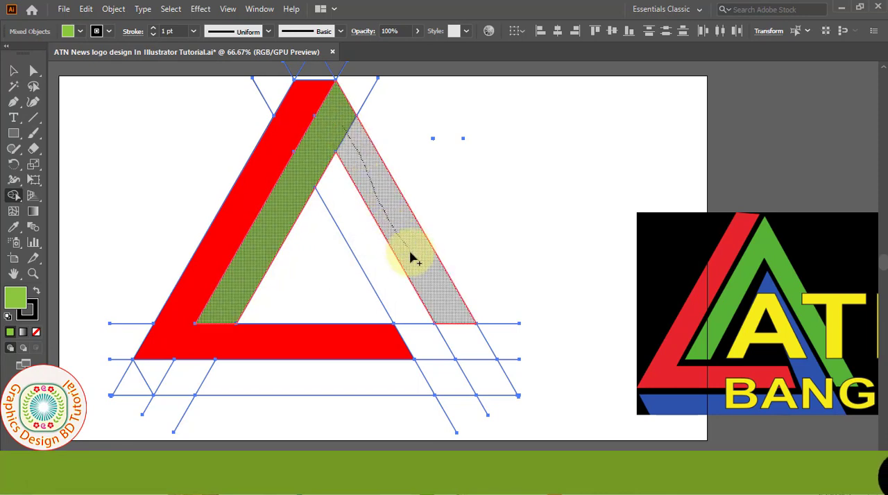
drag(484, 374, 482, 378)
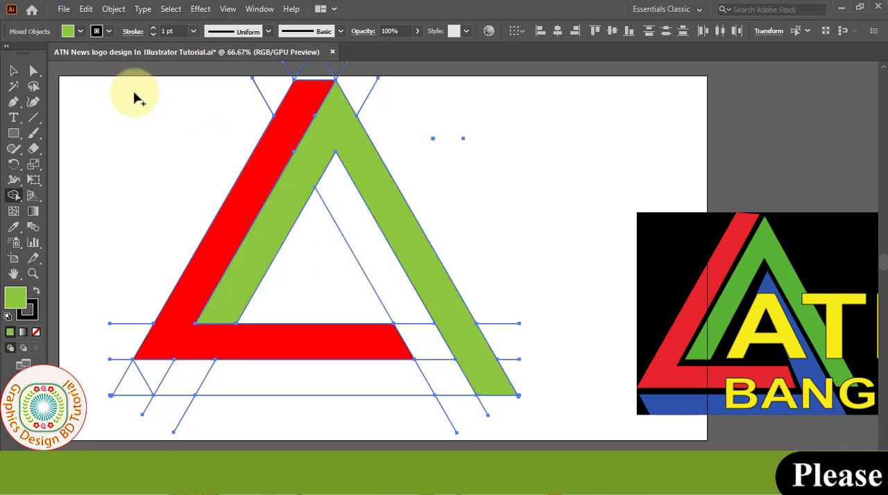
- Use Shape Builder with a blue fill (R=0 G=113 B=188) to merge the inner right band and bottom band, then deselect everything
click(81, 32)
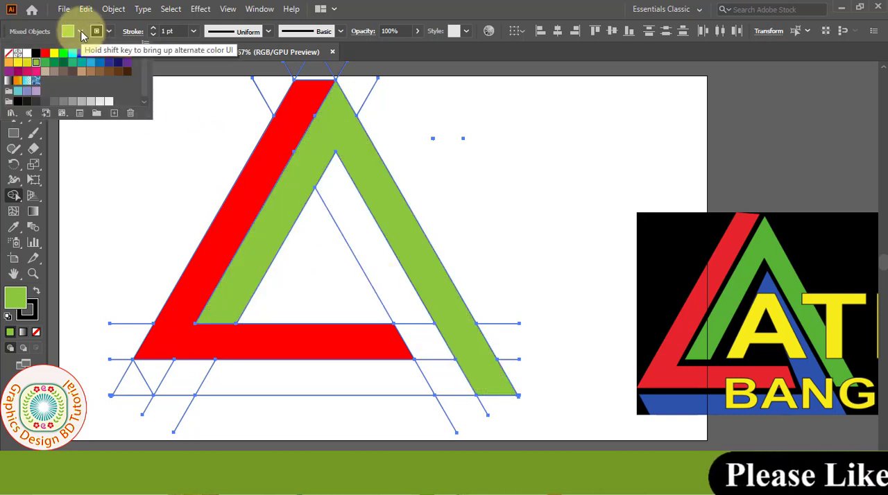
click(99, 63)
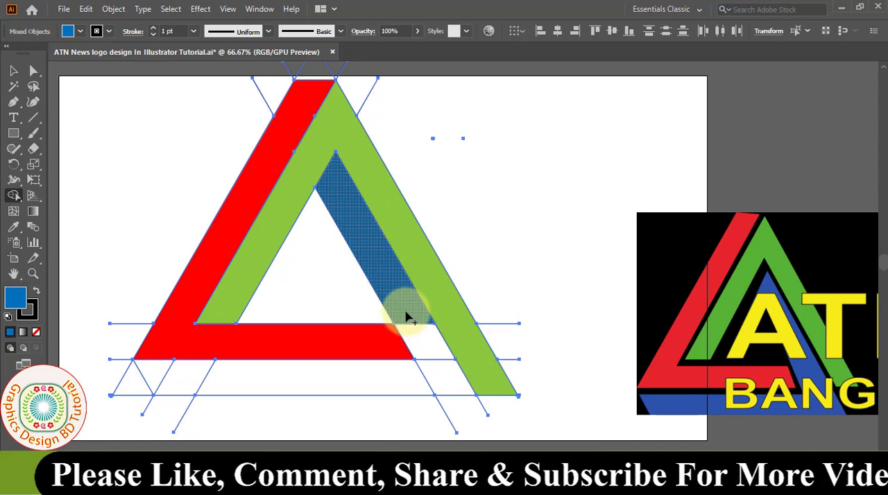
mouse_move(406, 317)
mouse_down()
mouse_move(442, 383)
mouse_move(166, 378)
mouse_up()
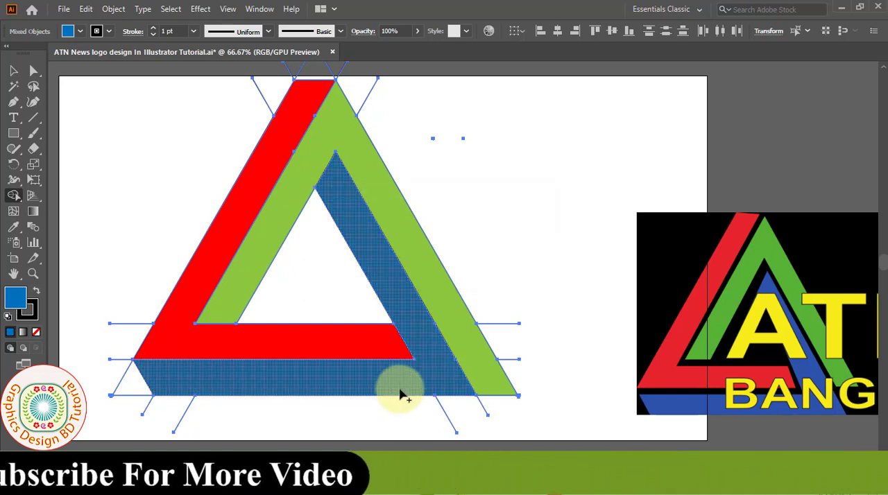
click(14, 72)
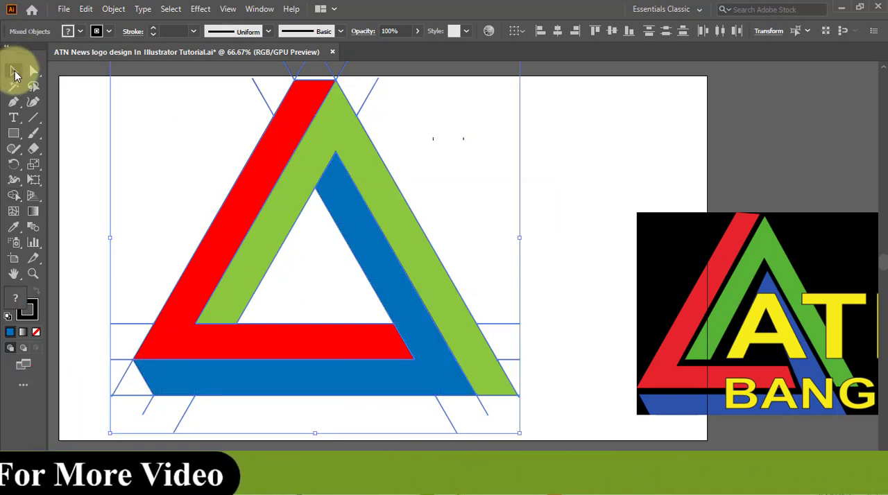
click(98, 141)
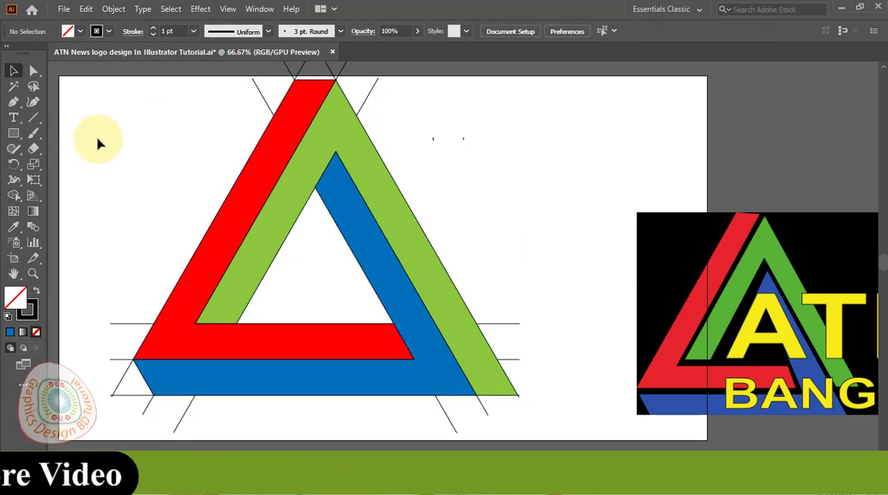
- Ungroup the triangle artwork twice to separate the coloured shapes from the line group
click(233, 254)
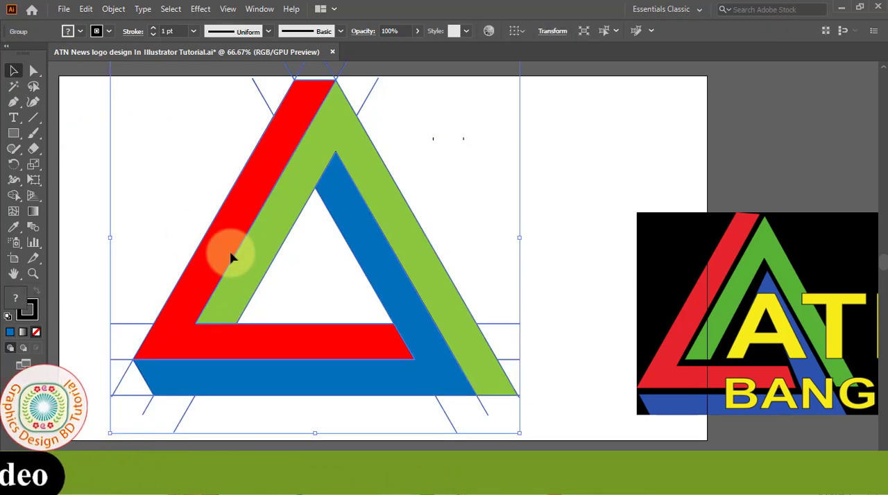
right_click(233, 254)
click(299, 136)
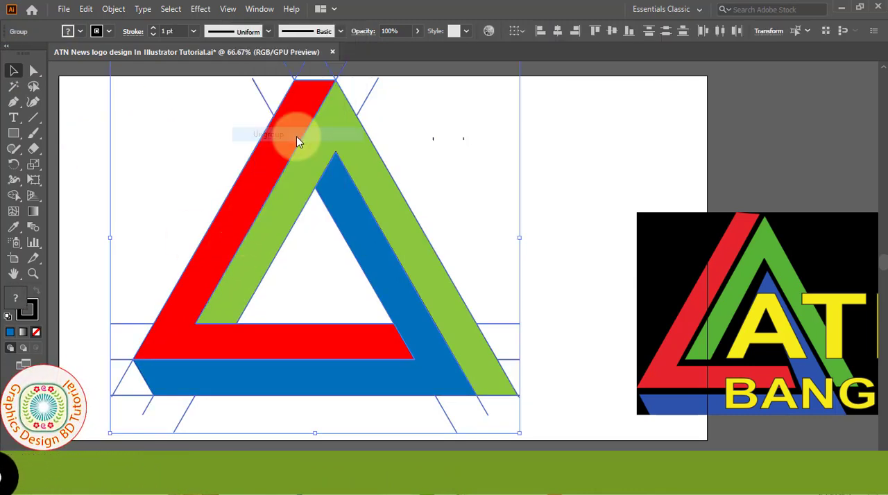
click(519, 156)
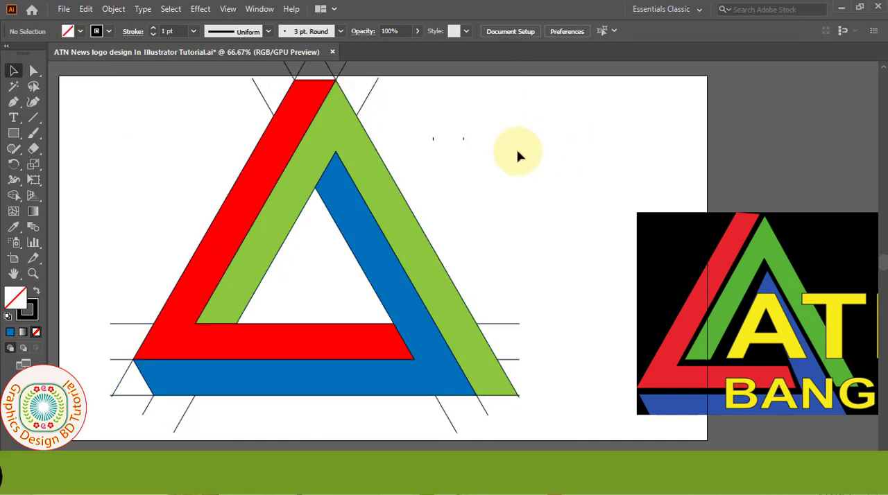
right_click(246, 193)
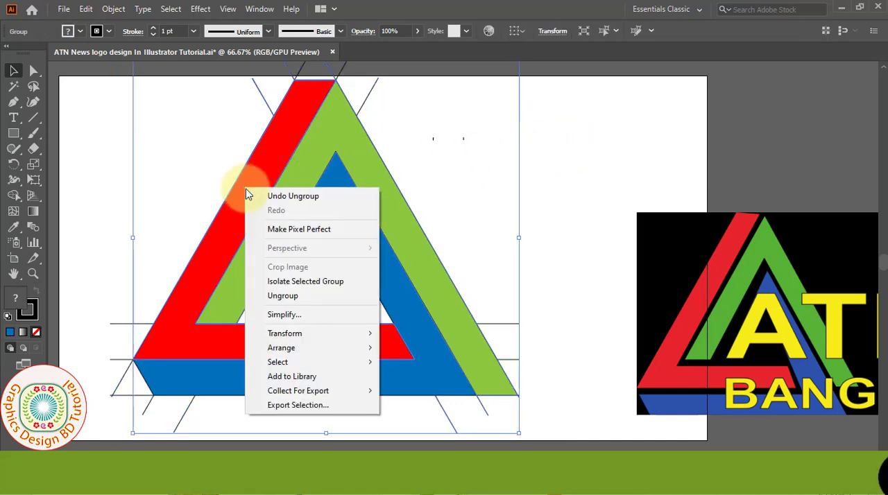
click(274, 299)
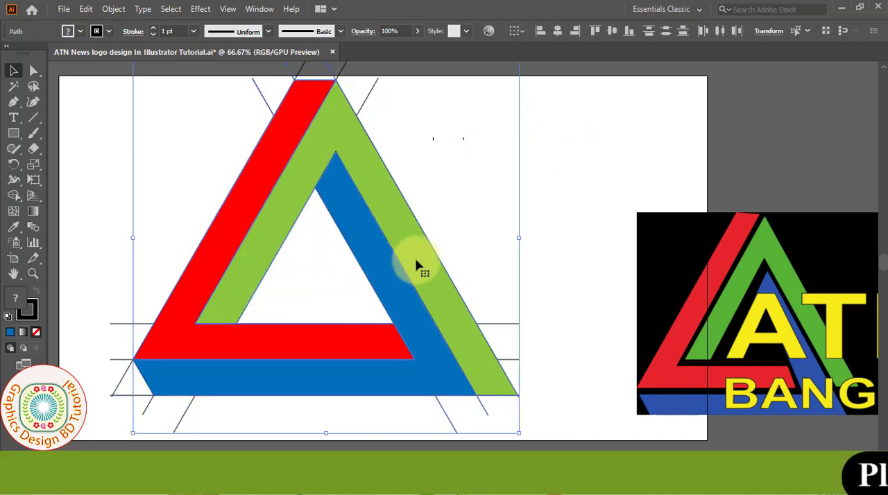
drag(229, 222, 401, 219)
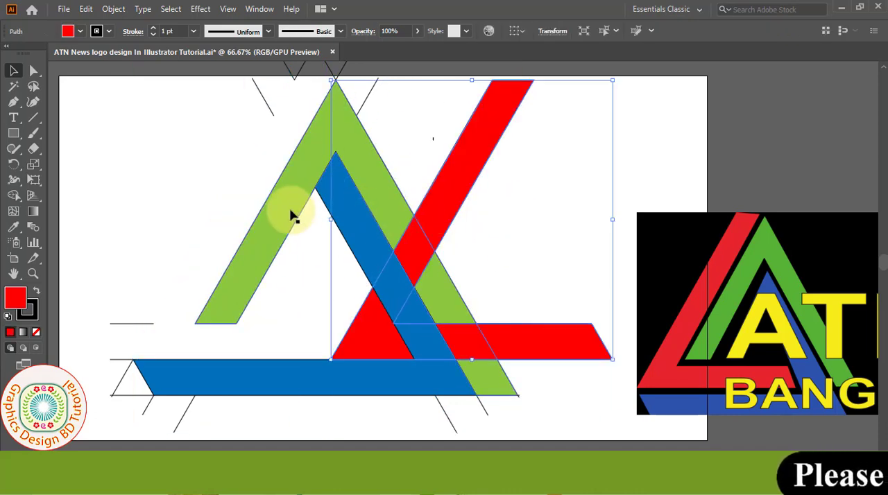
drag(292, 216, 212, 214)
drag(373, 245, 444, 239)
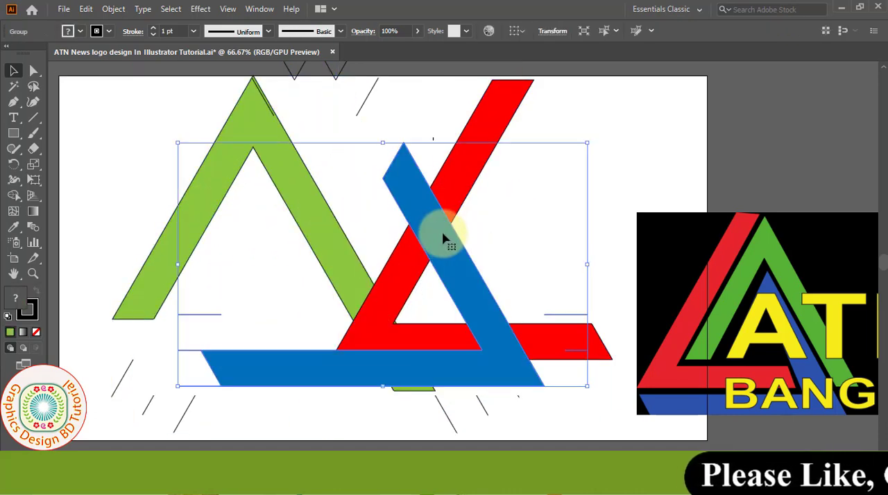
key(ctrl+z)
key(ctrl+z)
key(ctrl+z)
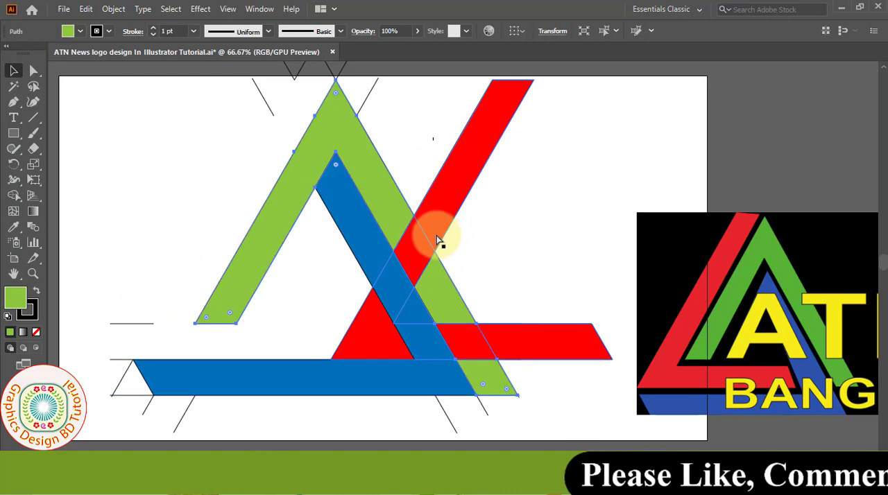
click(532, 220)
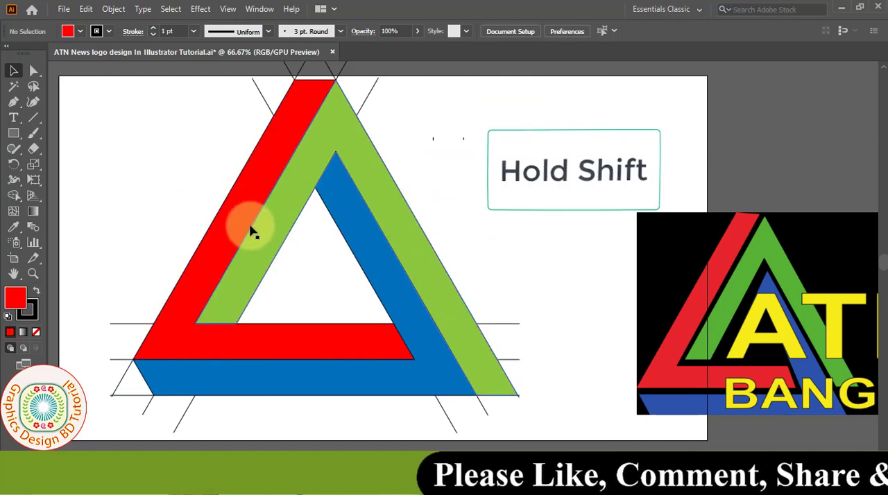
- Select the red, green and blue shapes together and copy them
click(235, 231)
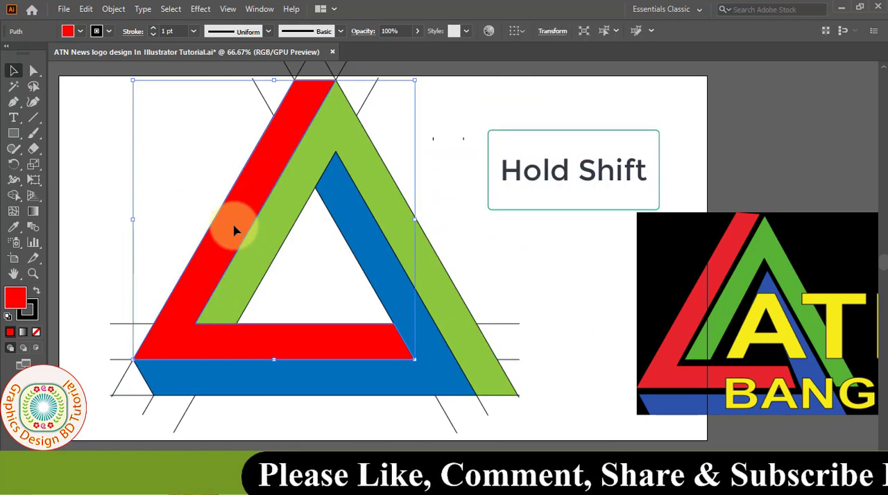
shift+click(278, 232)
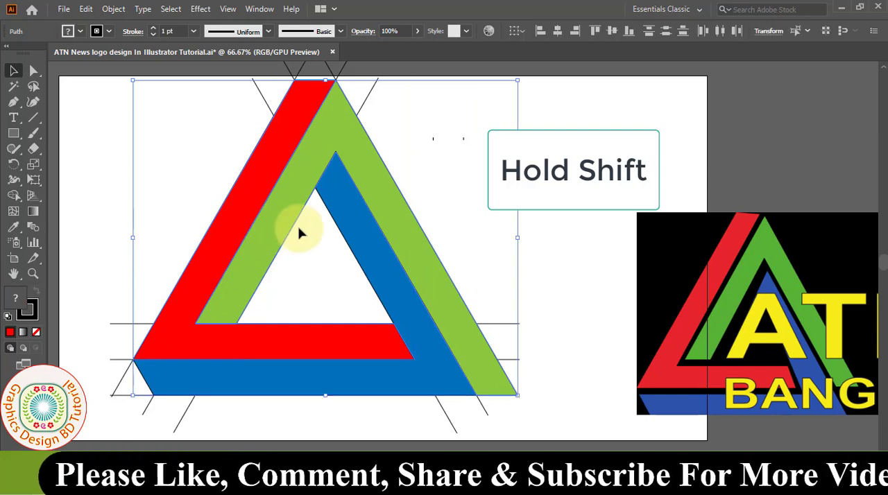
shift+click(368, 257)
shift+click(366, 258)
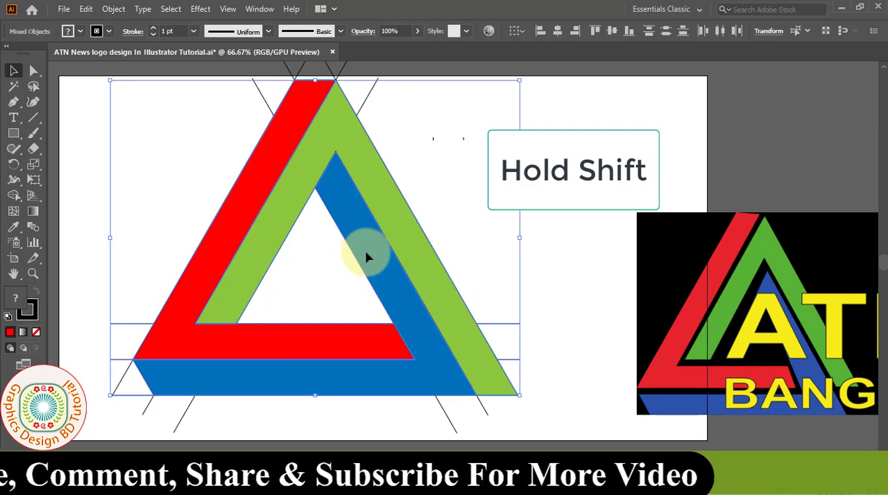
click(86, 9)
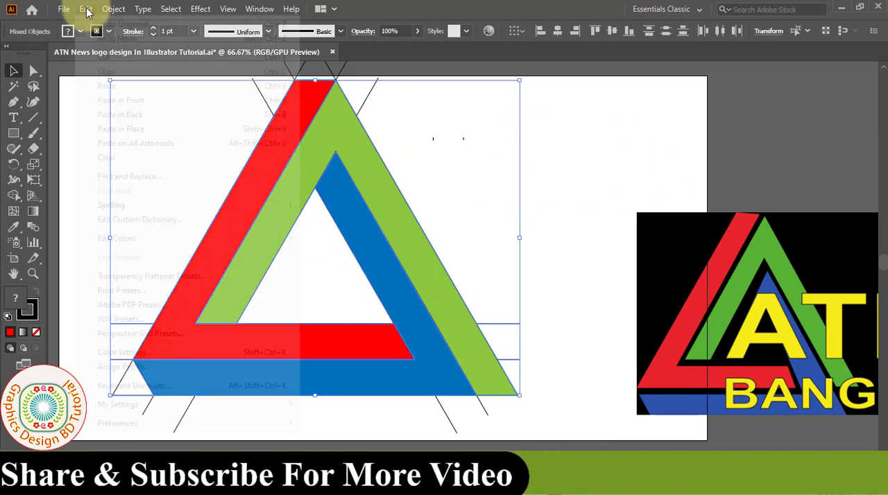
click(104, 72)
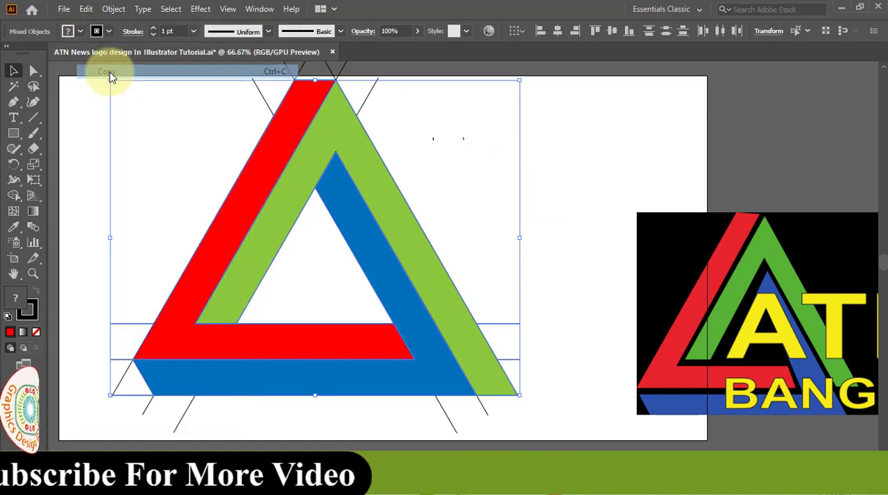
- Clear all artwork from the artboard, paste the copied shapes back in their original place, and deselect them
key(ctrl+a)
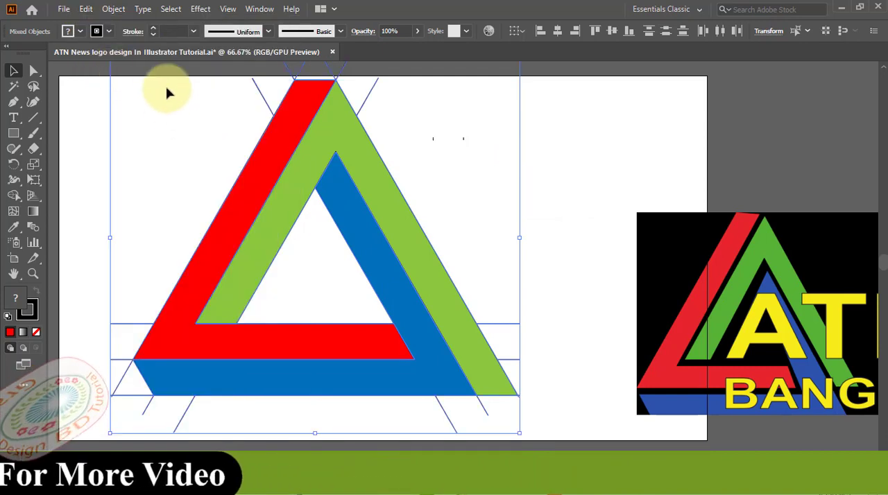
click(86, 9)
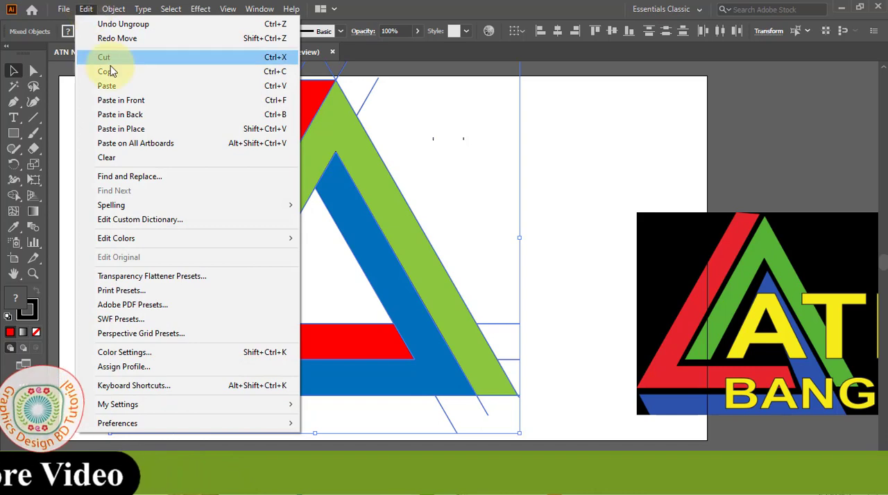
click(123, 160)
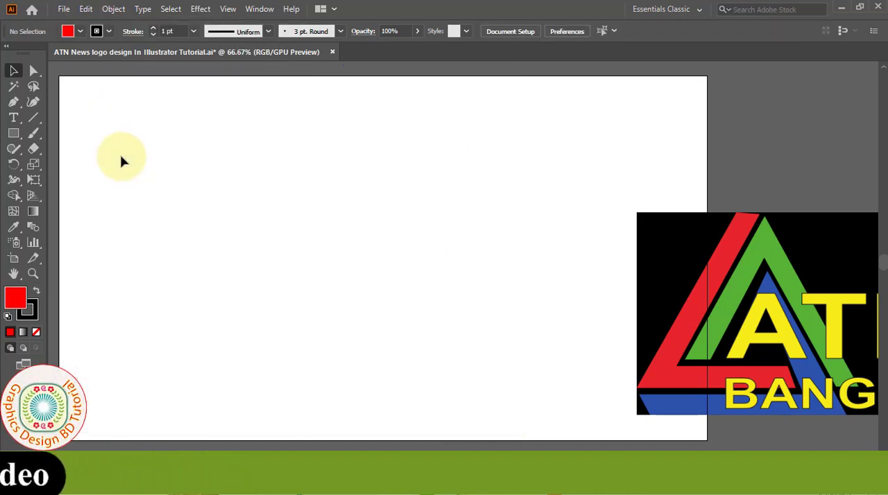
click(86, 10)
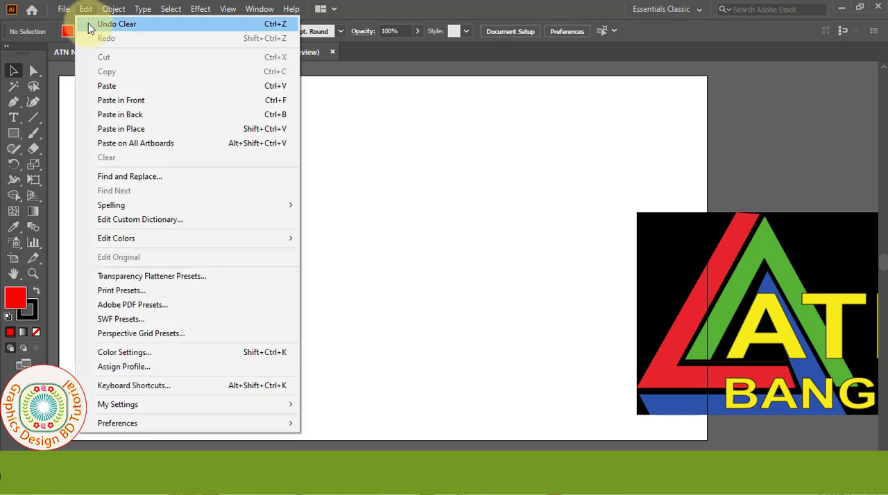
click(127, 131)
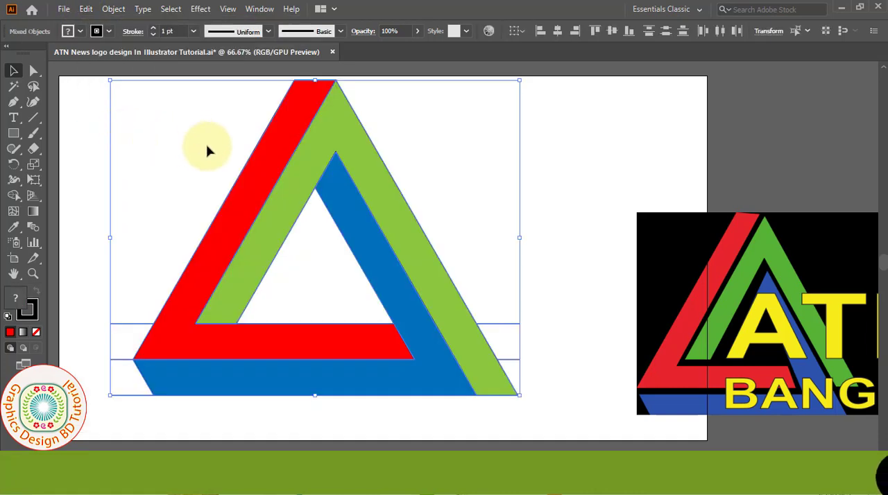
click(563, 200)
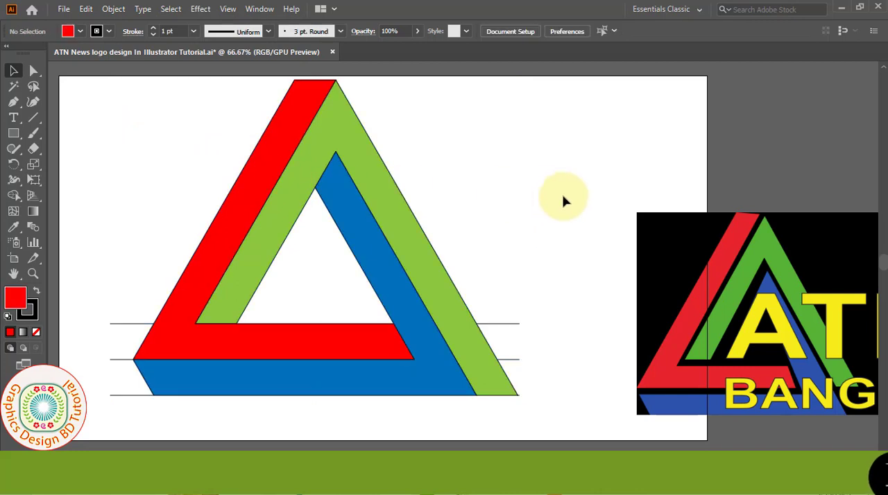
- Ungroup the blue shape from its leftover horizontal line segments and deselect
right_click(489, 325)
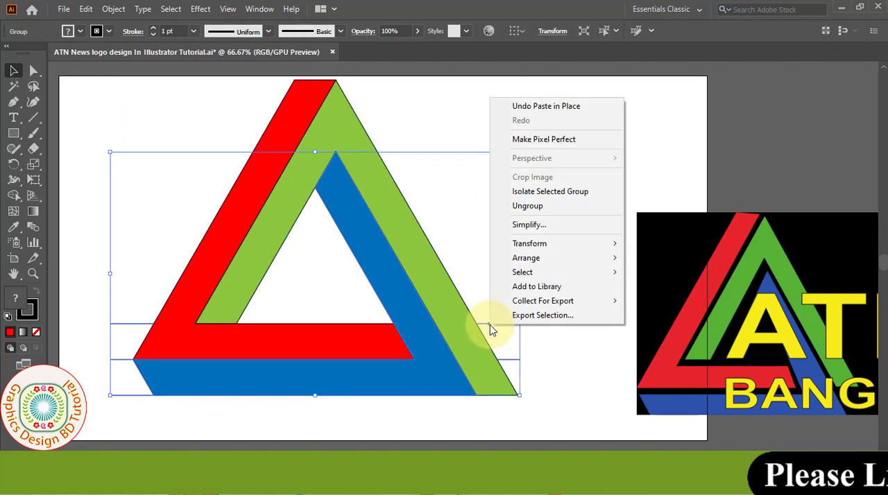
click(556, 206)
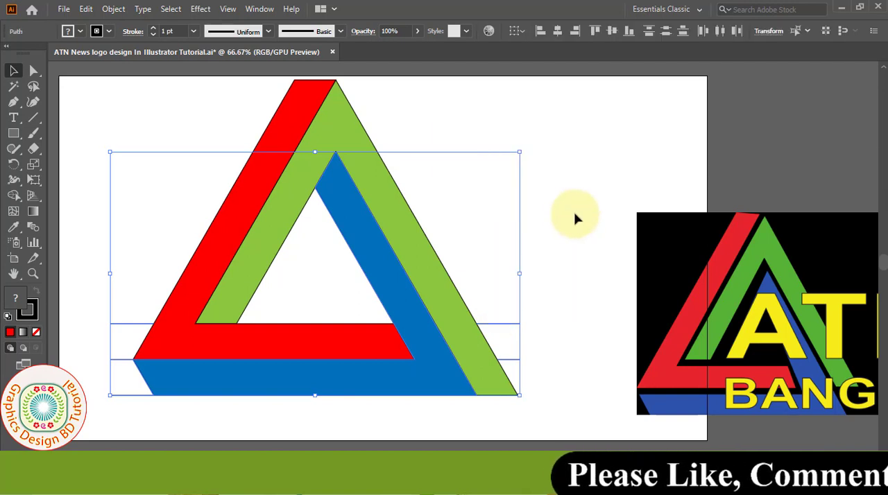
click(575, 213)
- Delete the leftover horizontal line segments that extend beyond the triangle's lower left and lower right sides
drag(511, 343, 512, 365)
key(Delete)
key(Delete)
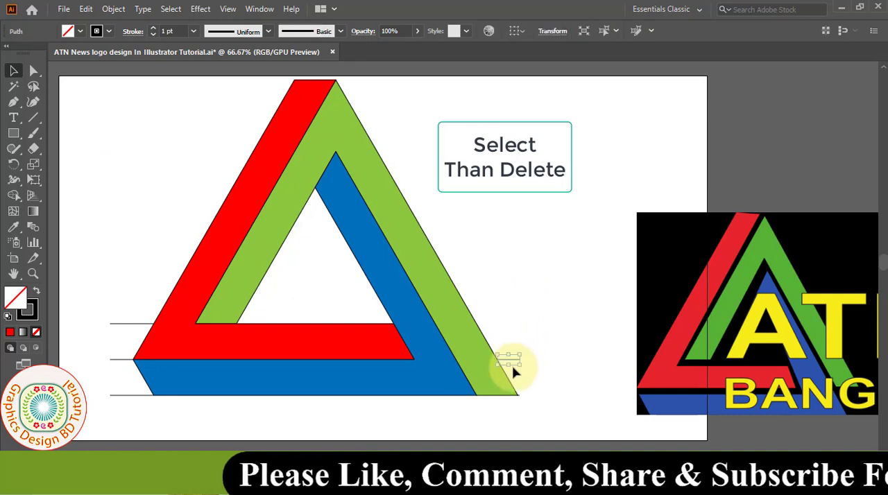
drag(88, 343, 123, 422)
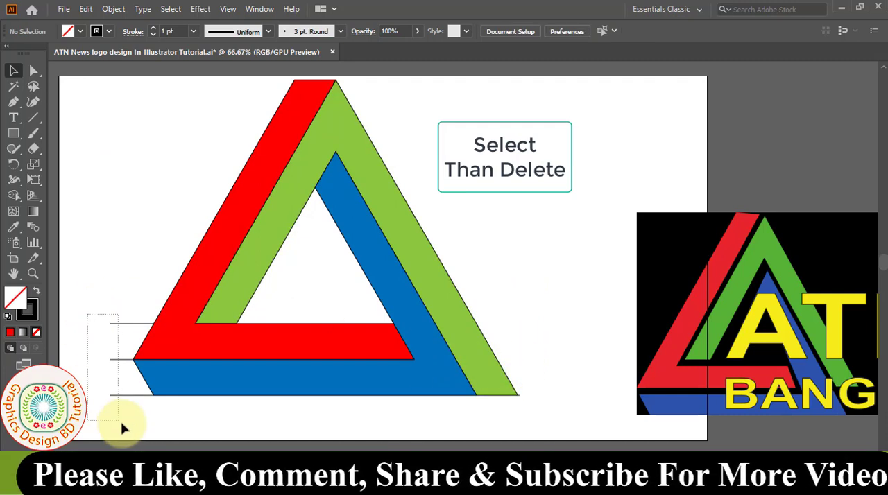
key(Delete)
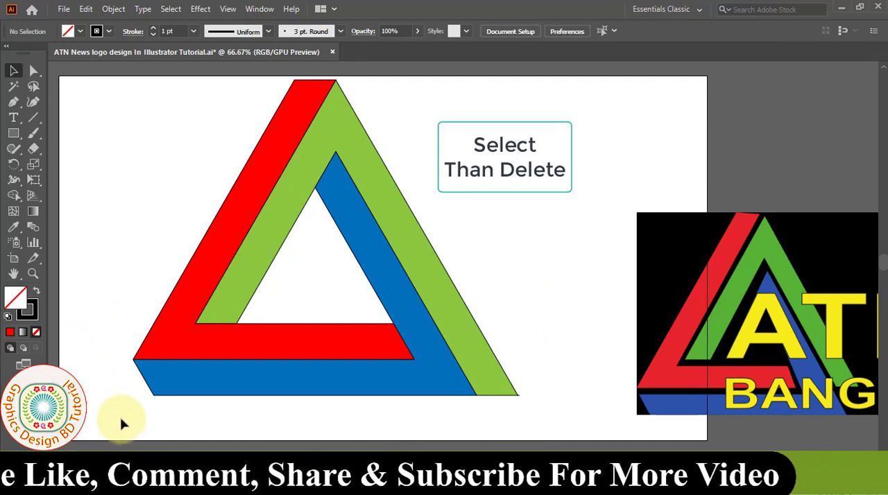
click(150, 124)
- Select the red, green and blue shapes together and set their stroke weight to 7 pt
drag(140, 129, 524, 419)
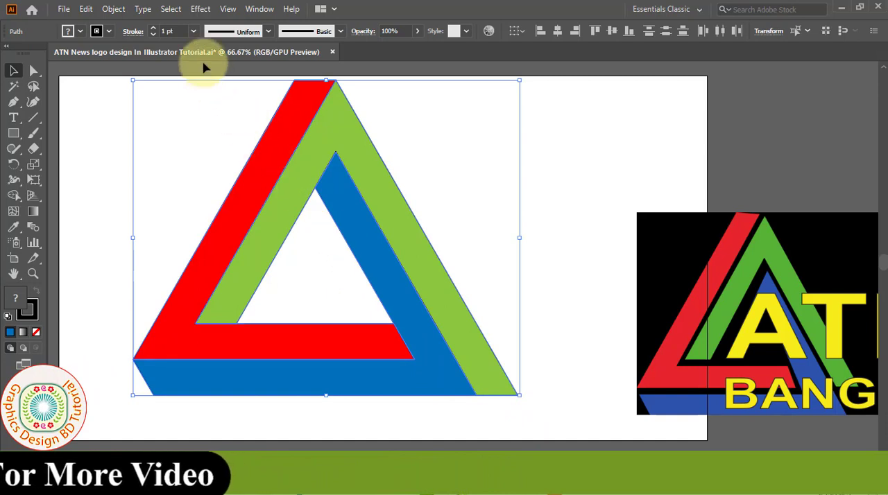
click(193, 31)
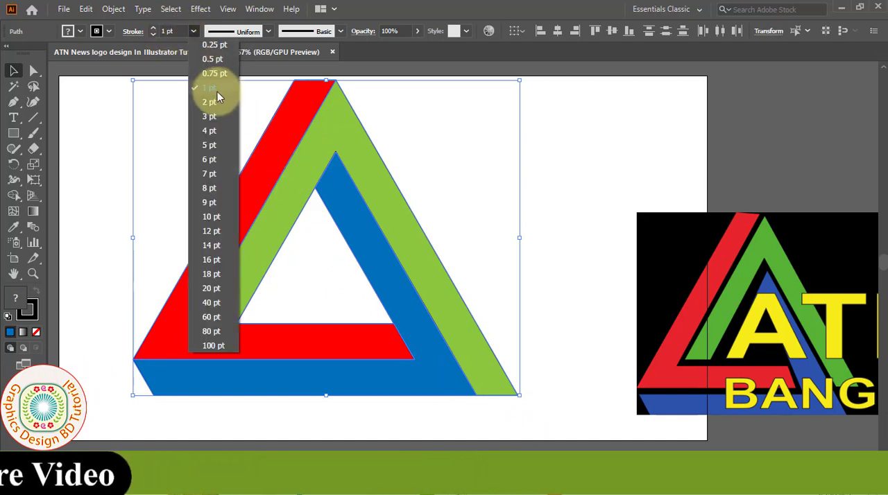
click(210, 116)
click(193, 32)
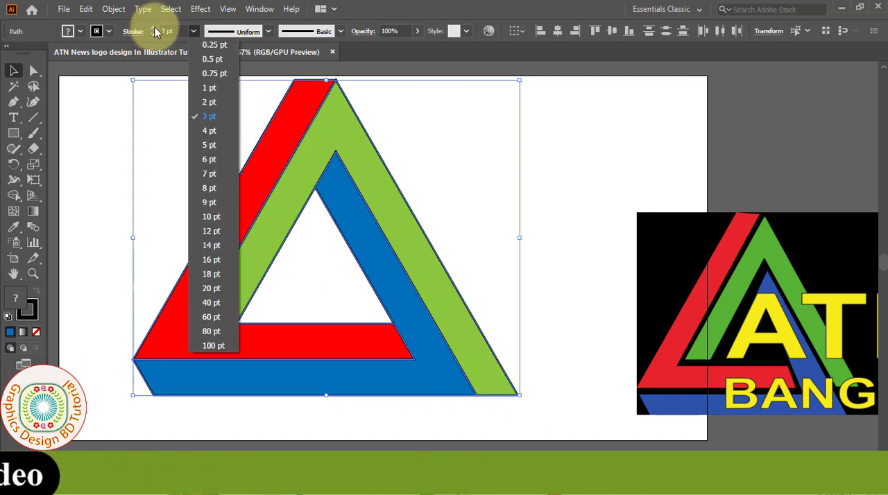
click(156, 31)
click(155, 31)
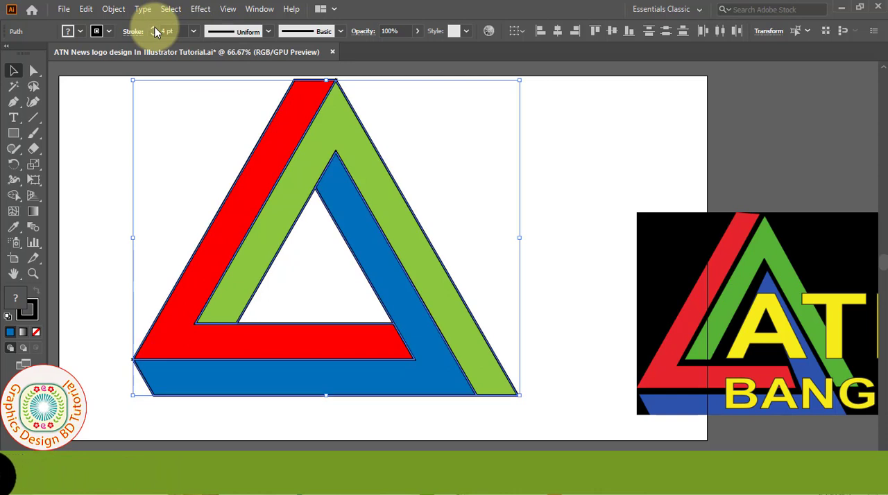
click(155, 32)
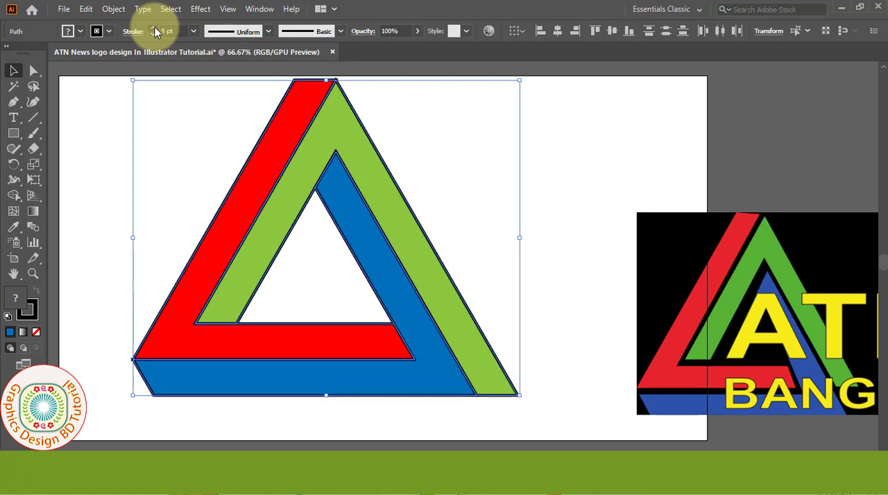
click(155, 28)
click(154, 28)
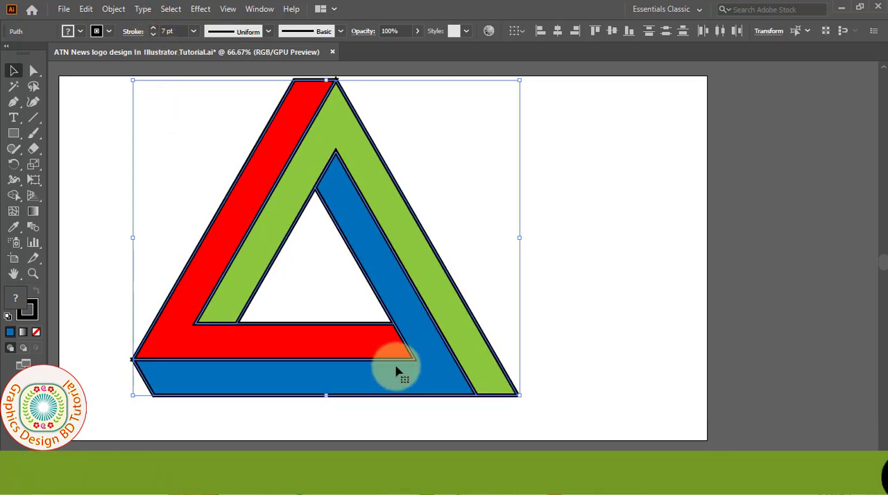
- Group the three selected triangle shapes and deselect the group
right_click(397, 370)
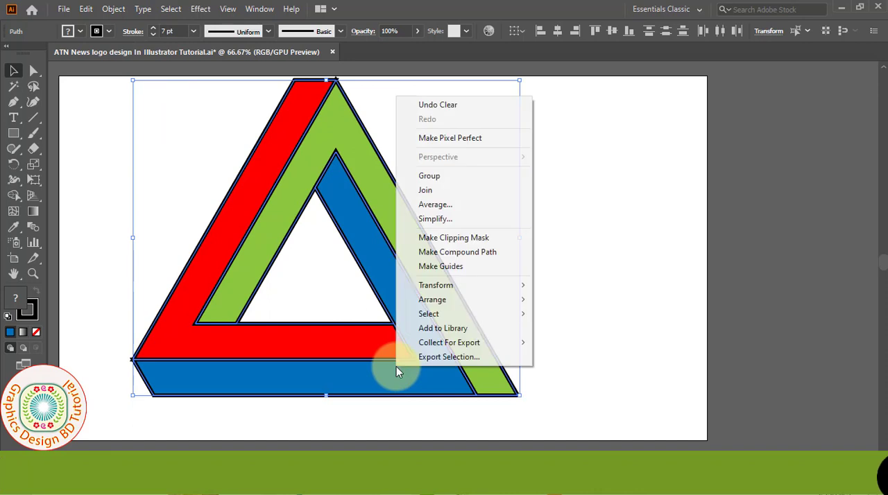
click(440, 178)
click(574, 199)
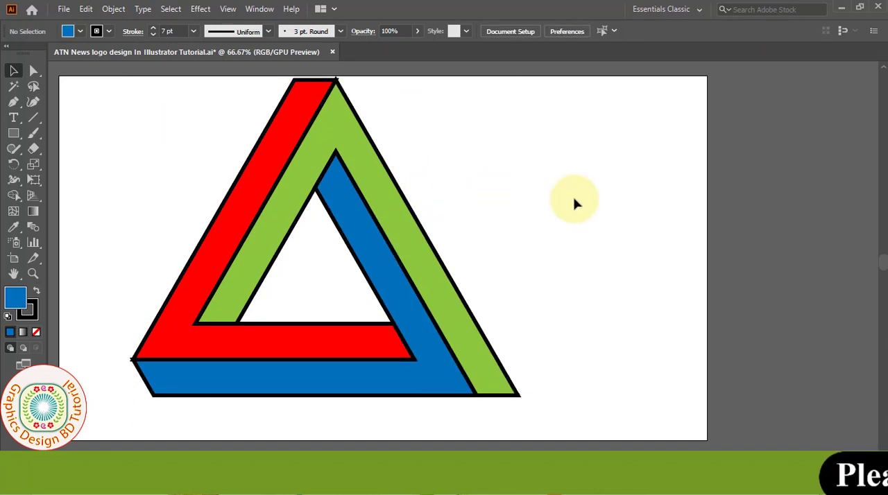
- Draw a blue-filled rectangle with a black stroke covering the whole artboard
click(13, 132)
click(72, 137)
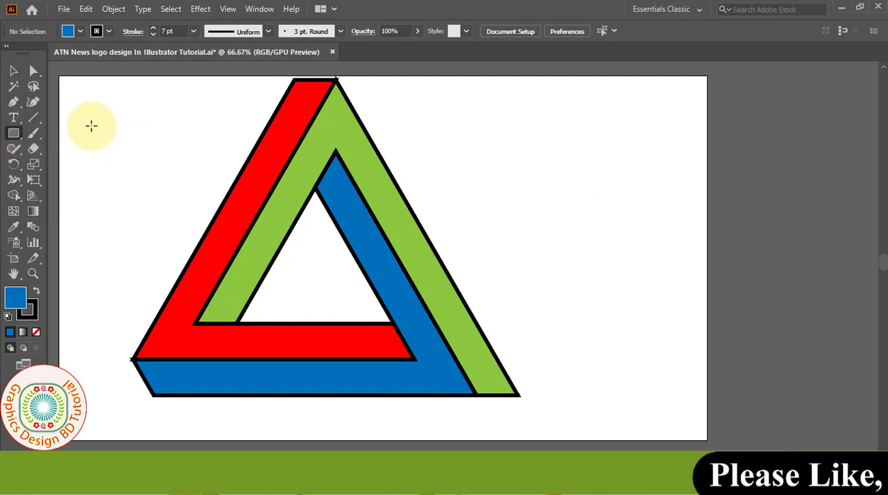
drag(60, 78, 707, 439)
click(12, 72)
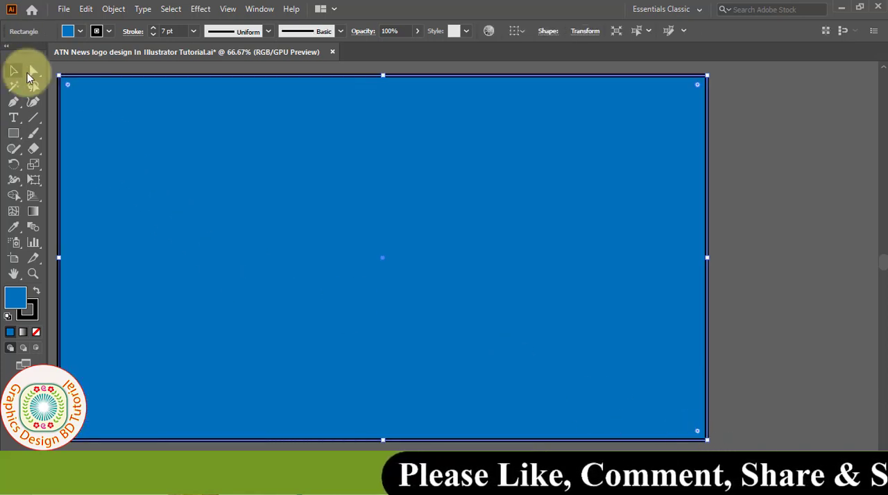
- Send the artboard-sized rectangle to the back behind the triangle and deselect it
right_click(113, 120)
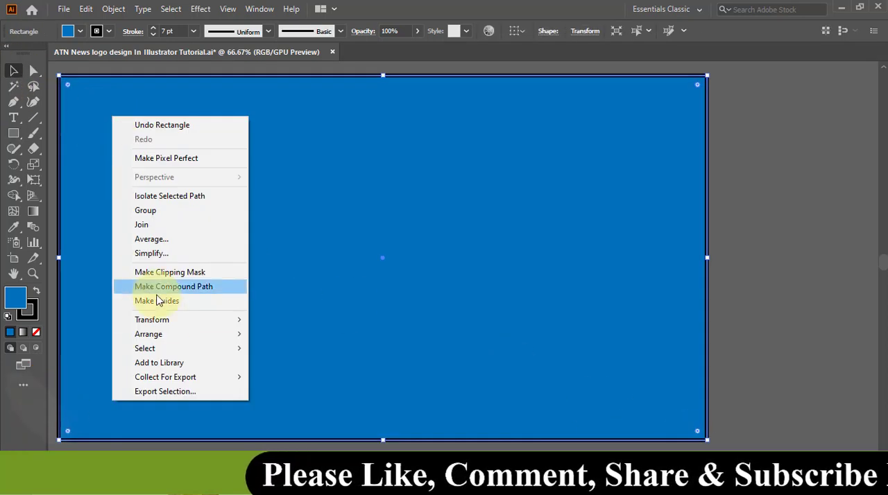
mouse_move(208, 335)
click(295, 362)
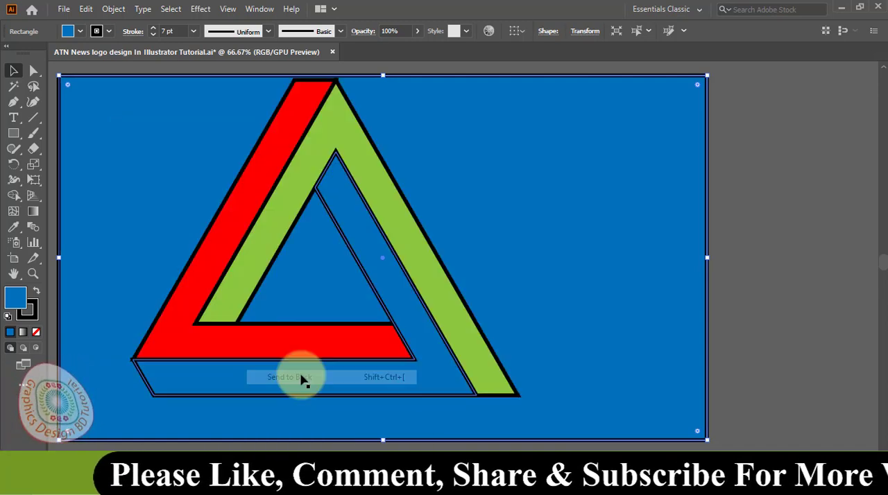
click(772, 263)
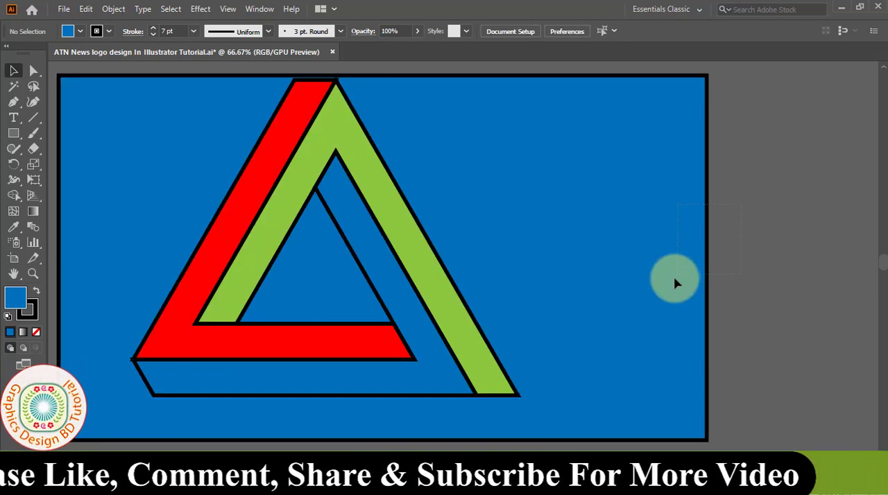
- Select the background rectangle and reduce its stroke weight to 0.75 pt
click(430, 163)
click(154, 34)
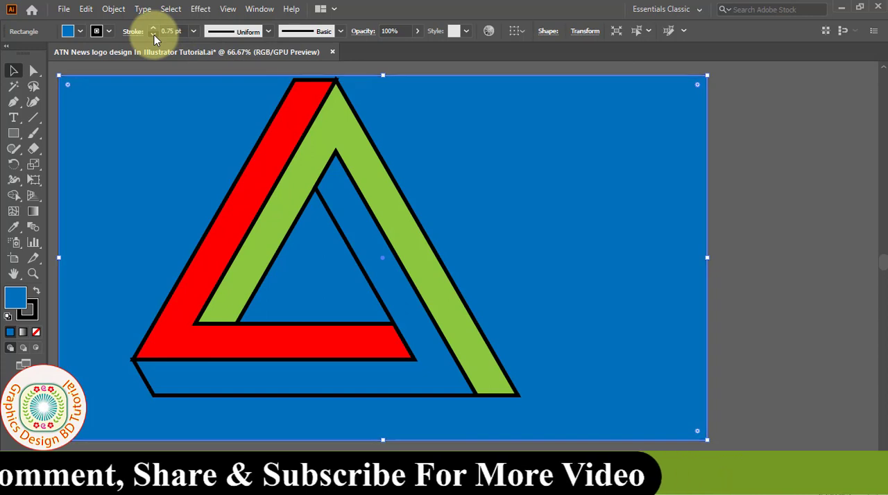